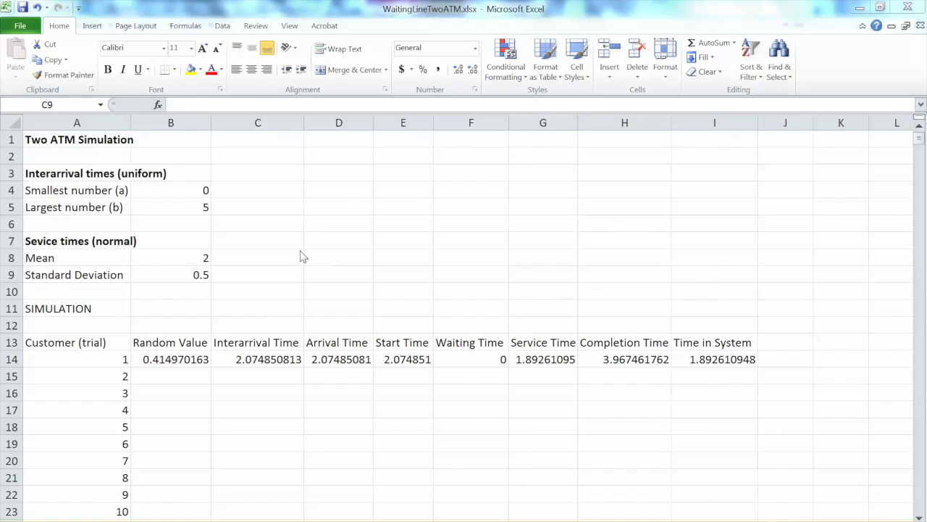
- Review the interarrival and service time parameters in column B and the simulation column headings in row 13
{"action": "left_click", "coordinate": [167, 191]}
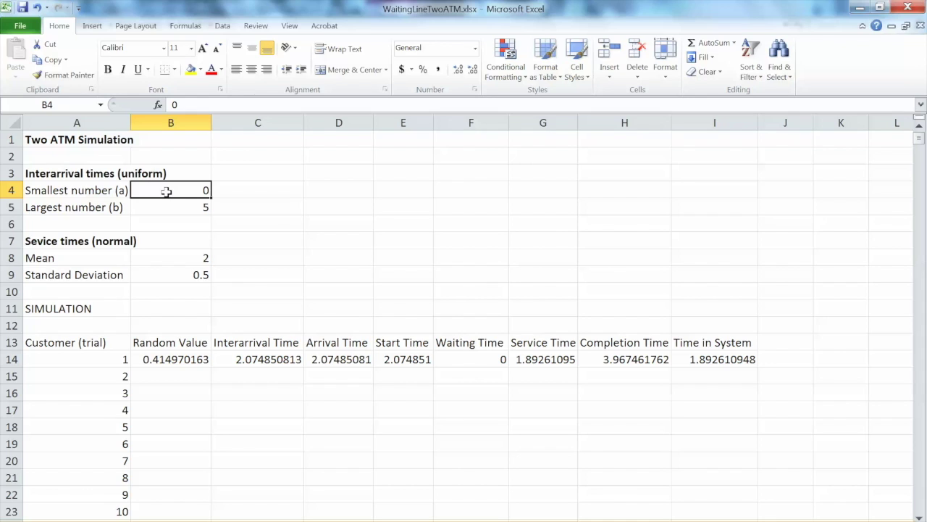
{"action": "left_click", "coordinate": [165, 206]}
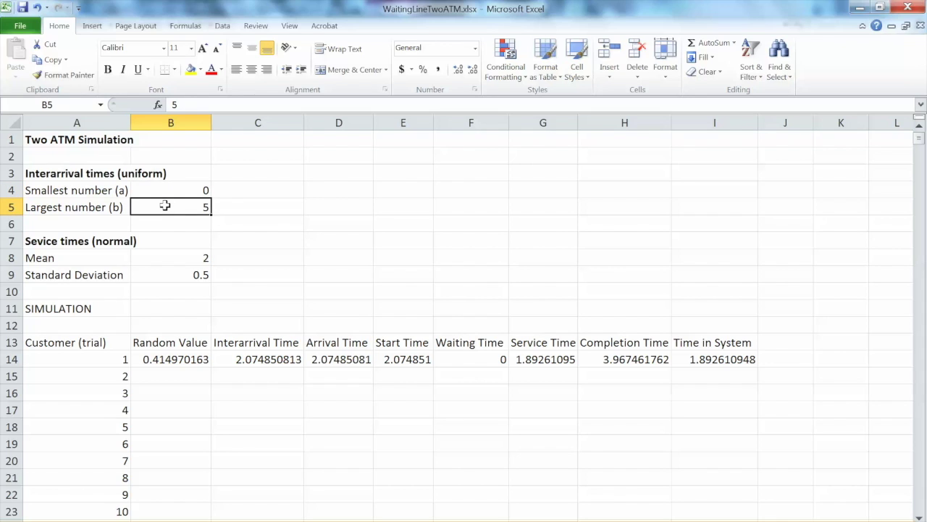
{"action": "left_click", "coordinate": [160, 262]}
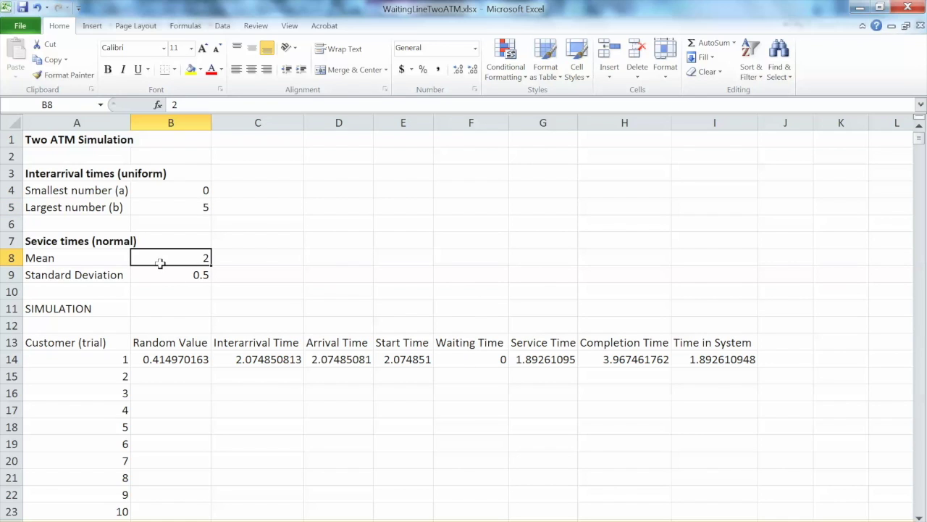
{"action": "left_click", "coordinate": [162, 278]}
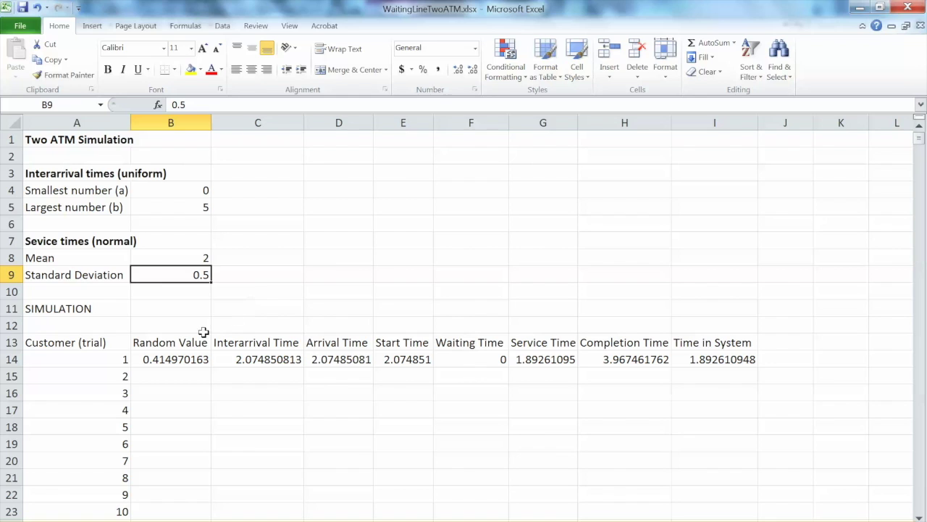
{"action": "left_click", "coordinate": [172, 344]}
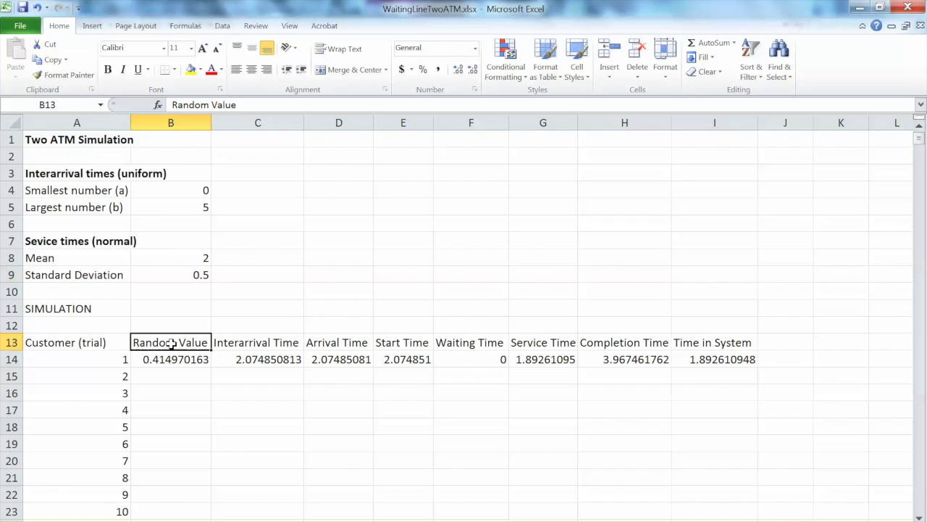
{"action": "left_click", "coordinate": [242, 348]}
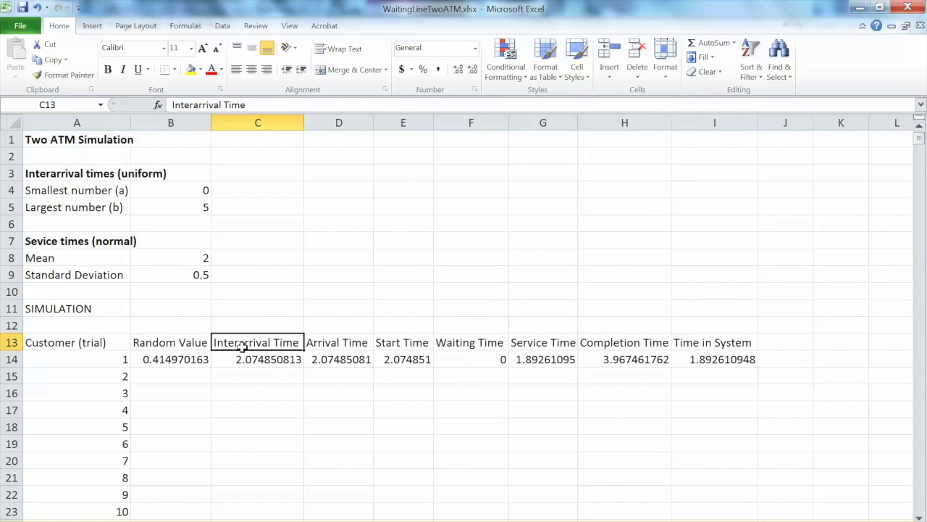
{"action": "left_click", "coordinate": [334, 344]}
{"action": "left_click", "coordinate": [385, 347]}
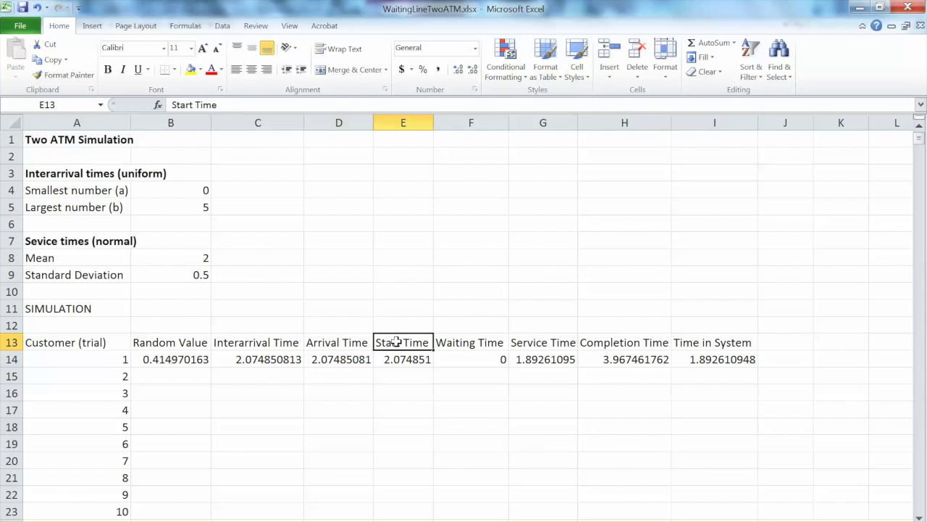
{"action": "left_click", "coordinate": [483, 345]}
{"action": "left_click", "coordinate": [542, 345]}
{"action": "left_click", "coordinate": [616, 348]}
{"action": "left_click", "coordinate": [717, 344]}
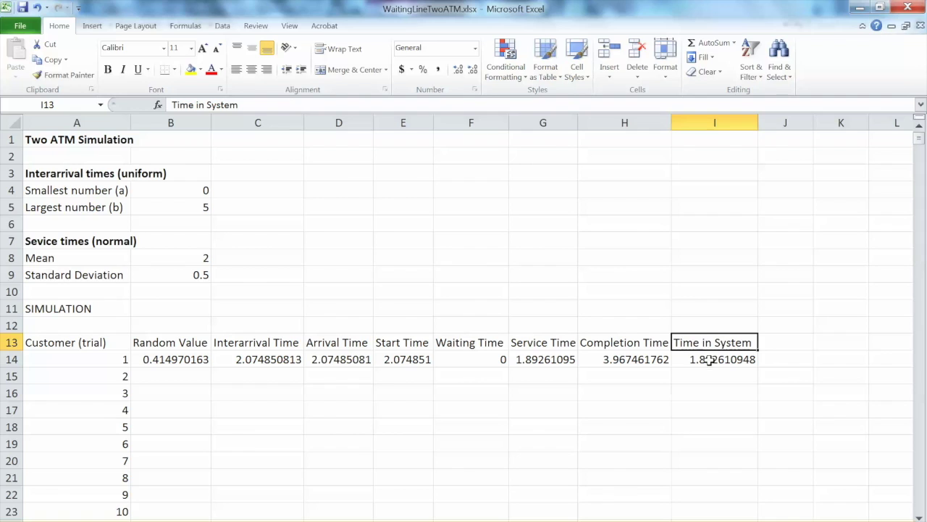
- Enter the heading "Time Available" in J12, above the two columns following Time in System
{"action": "left_click", "coordinate": [783, 326]}
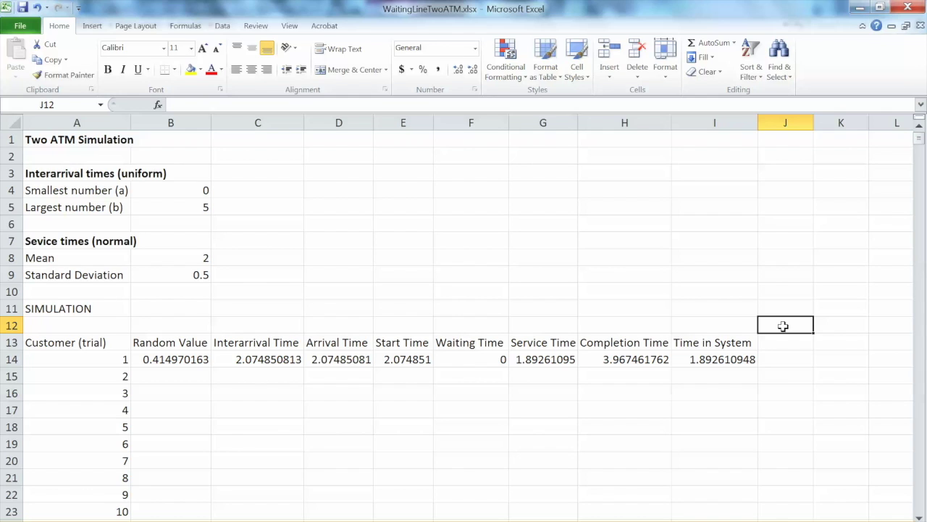
{"action": "left_click_drag", "start_coordinate": [783, 326], "coordinate": [841, 325]}
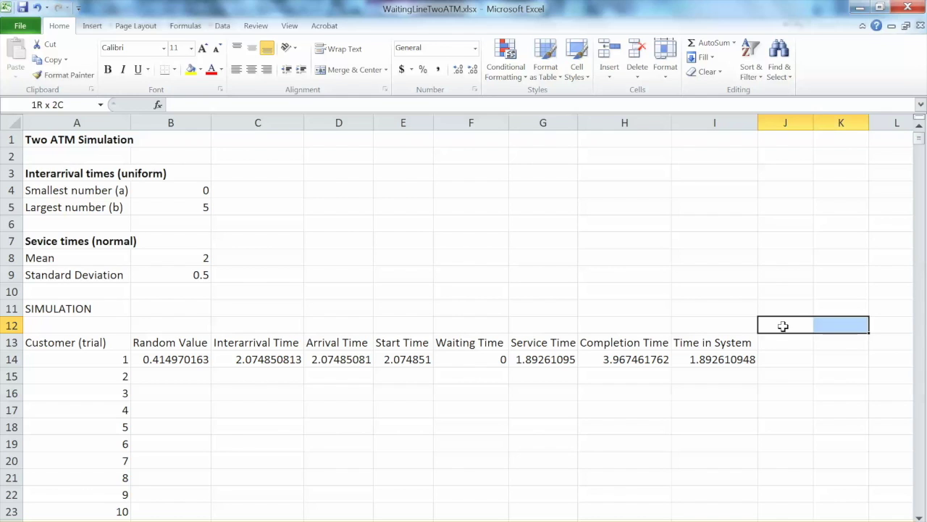
{"action": "type", "text": "Time A"}
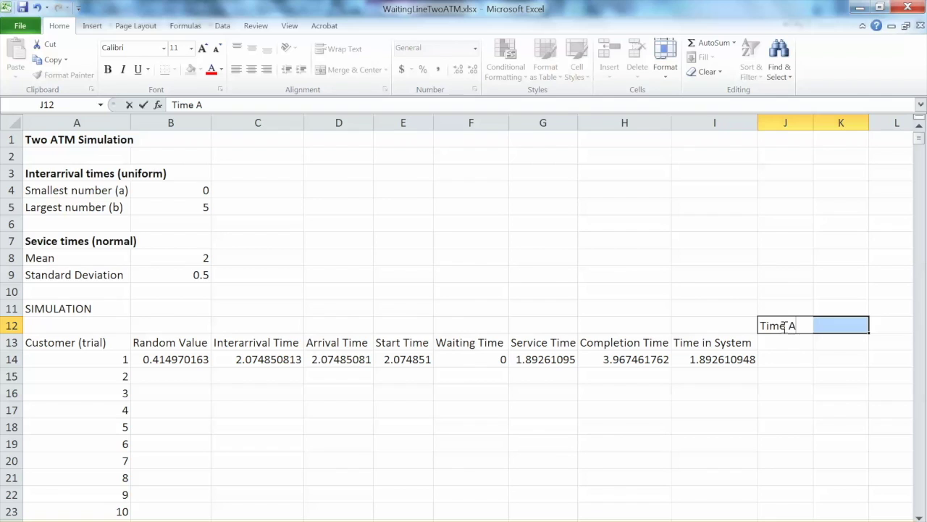
{"action": "type", "text": "vailable"}
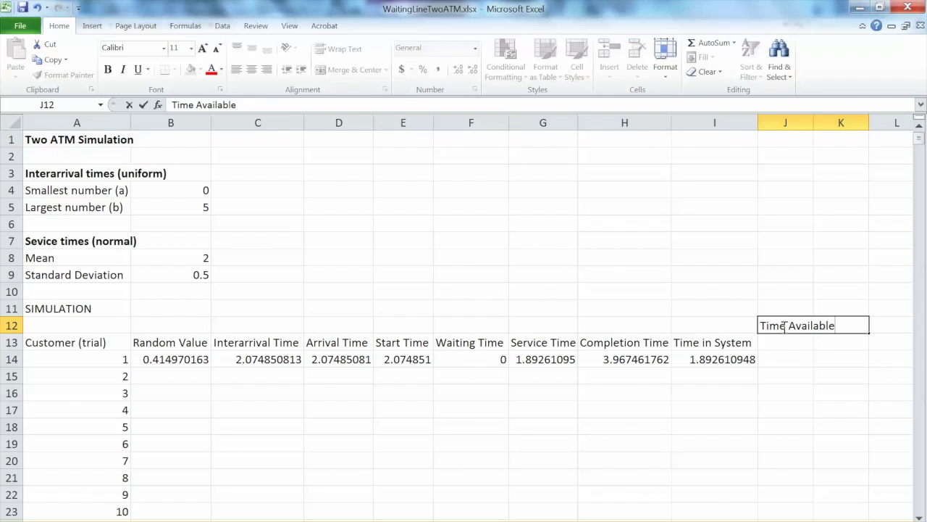
{"action": "key", "text": "Return"}
{"action": "key", "text": "Return"}
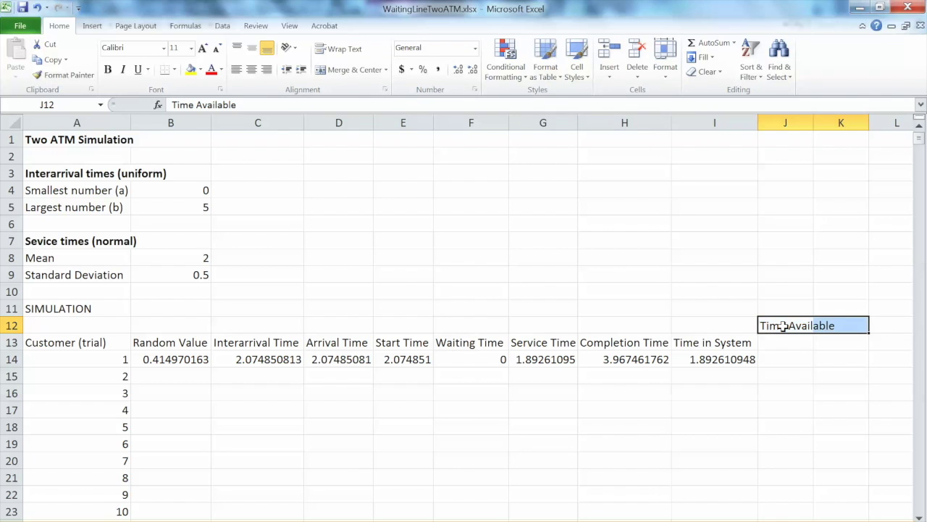
- Add the column headings "ATM 1" in J13 and "ATM 2" in K13 under Time Available
{"action": "left_click", "coordinate": [797, 339]}
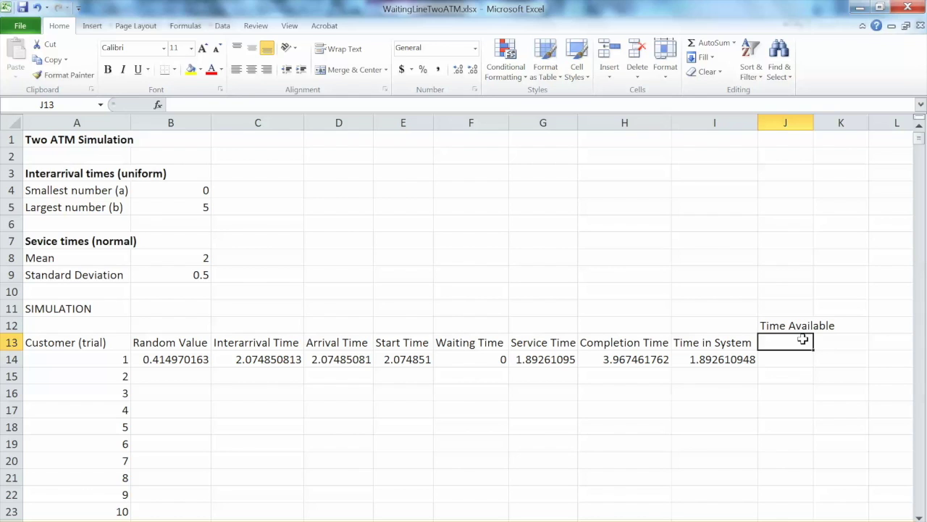
{"action": "type", "text": "ATM 1"}
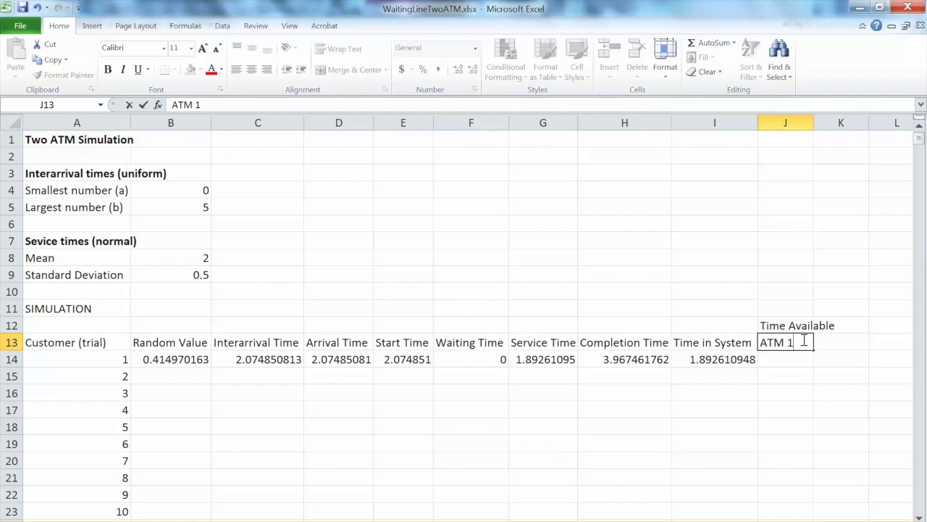
{"action": "key", "text": "Return"}
{"action": "key", "text": "Up"}
{"action": "key", "text": "Right"}
{"action": "type", "text": "ATM 2"}
{"action": "key", "text": "Return"}
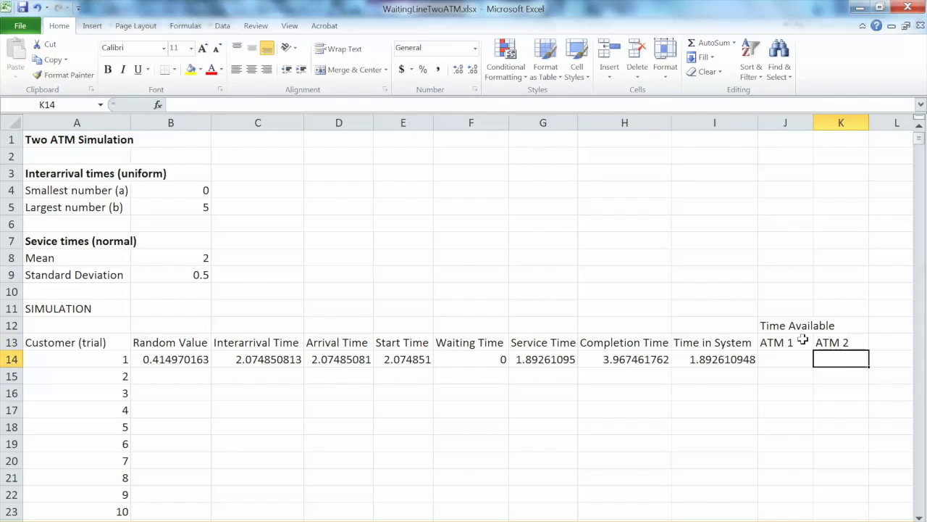
- Examine customer 1's formulas in row 14, from the random value through the time in system
{"action": "left_click", "coordinate": [789, 346]}
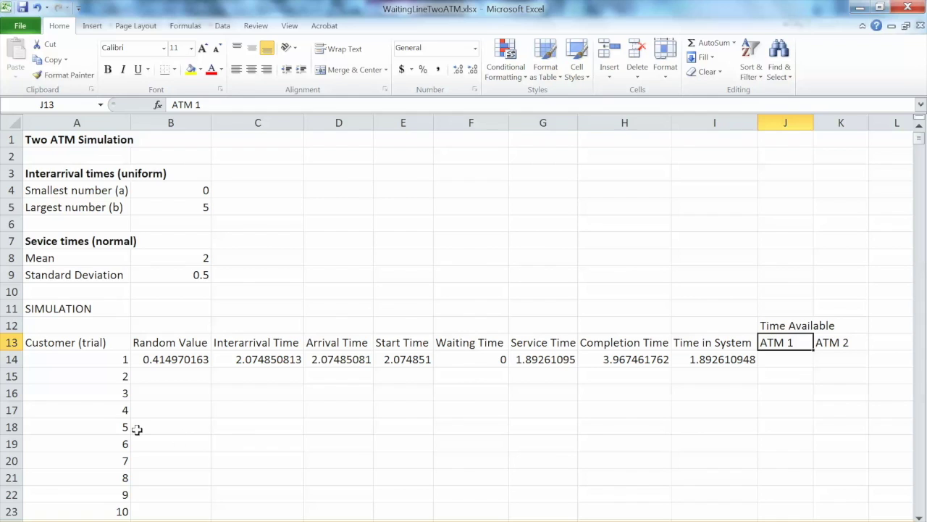
{"action": "left_click", "coordinate": [182, 358]}
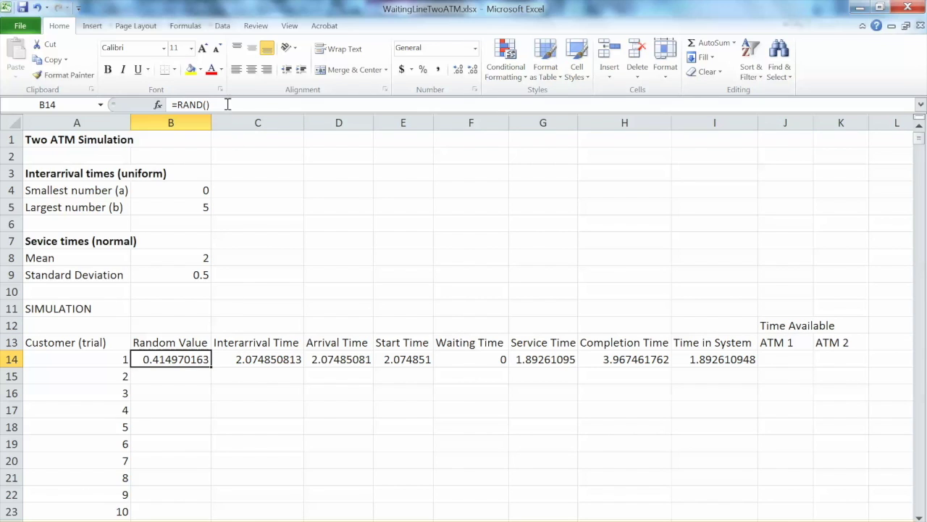
{"action": "left_click", "coordinate": [265, 357]}
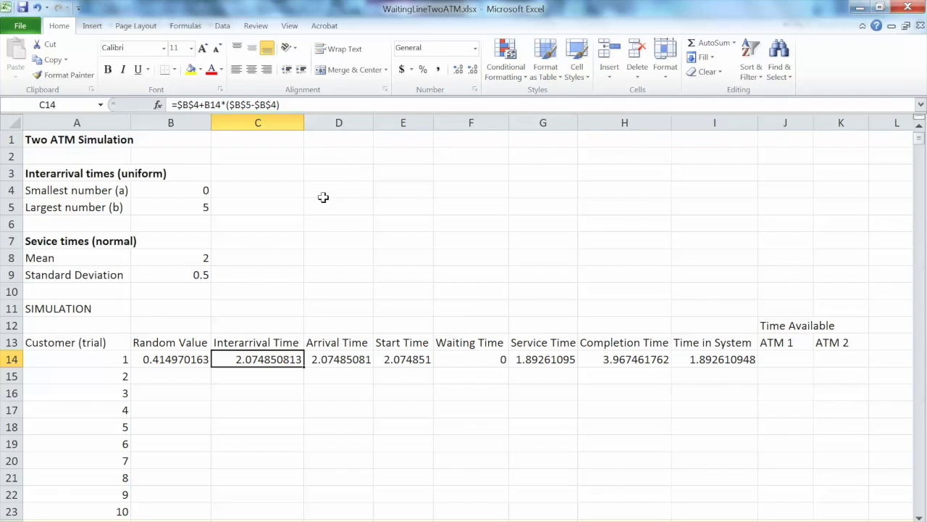
{"action": "left_click", "coordinate": [292, 105]}
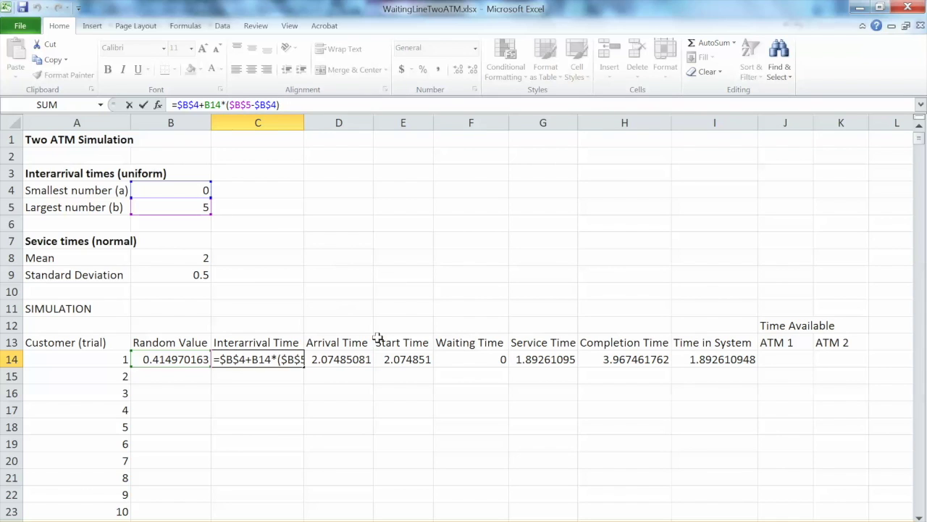
{"action": "key", "text": "Return"}
{"action": "left_click", "coordinate": [346, 362]}
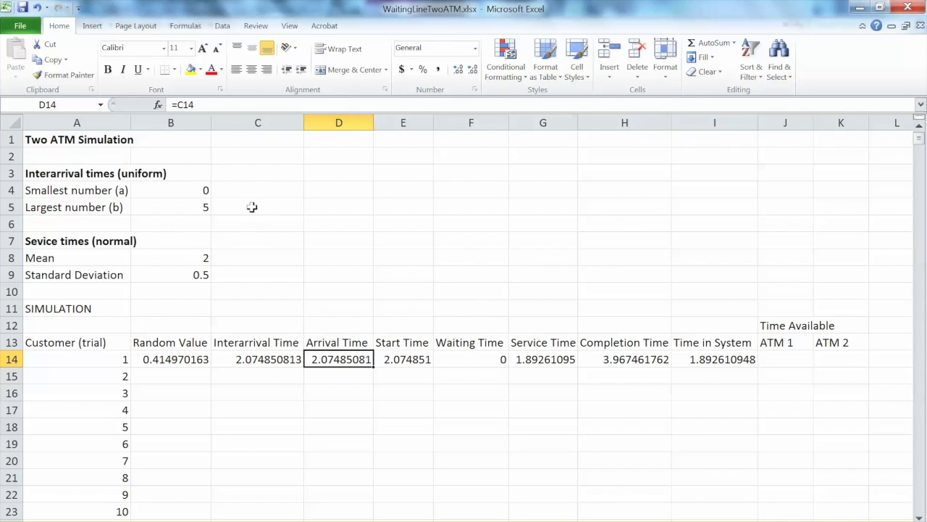
{"action": "left_click", "coordinate": [286, 357]}
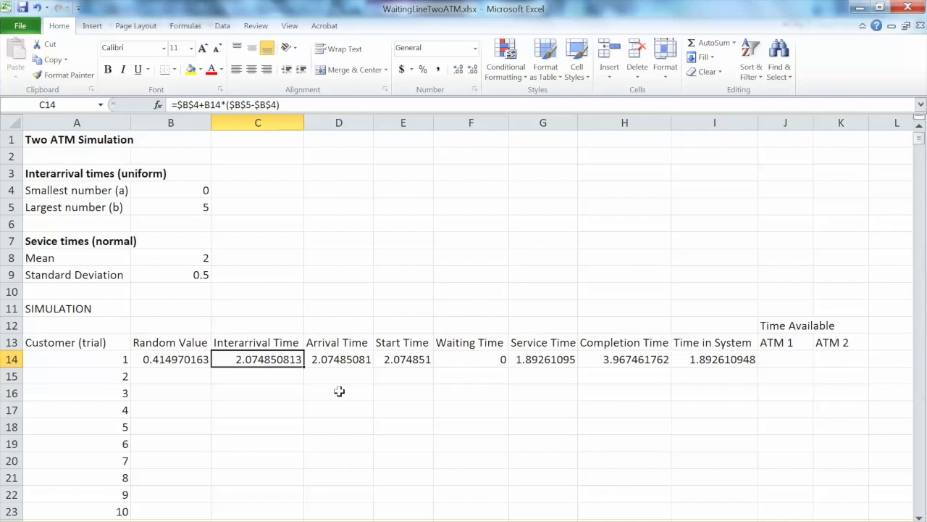
{"action": "left_click", "coordinate": [407, 359]}
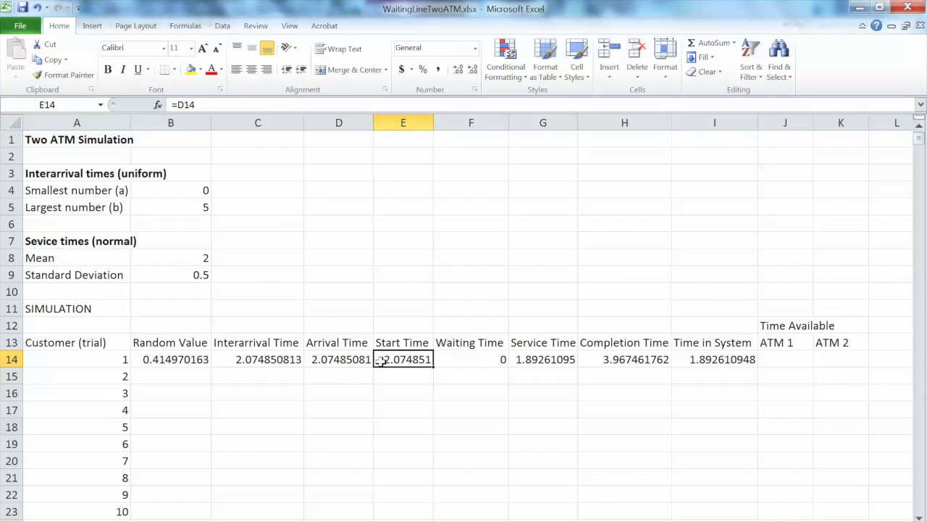
{"action": "left_click", "coordinate": [459, 360]}
{"action": "left_click", "coordinate": [541, 359]}
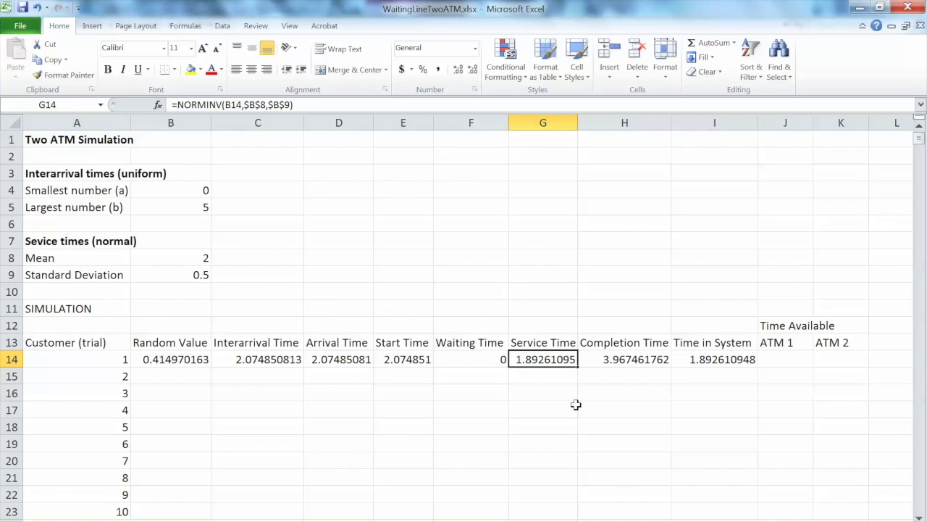
{"action": "left_click", "coordinate": [626, 361]}
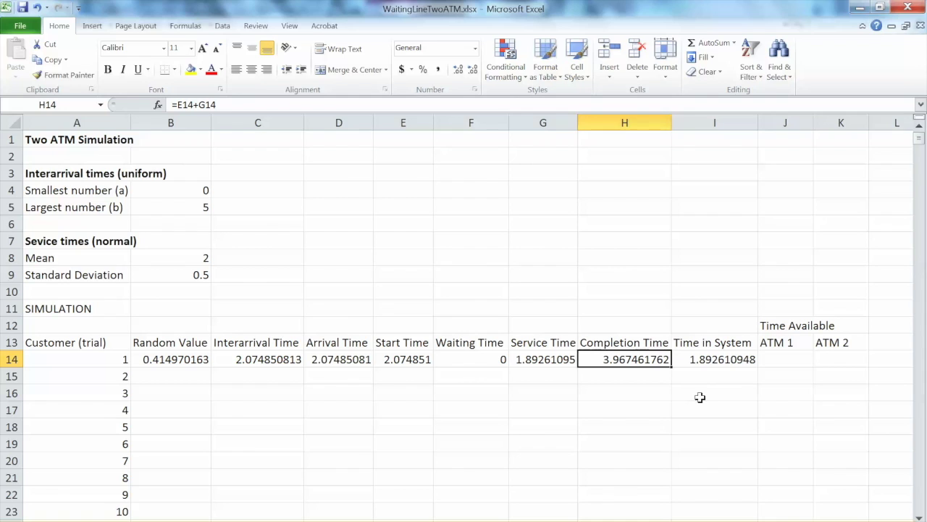
{"action": "left_click", "coordinate": [704, 361]}
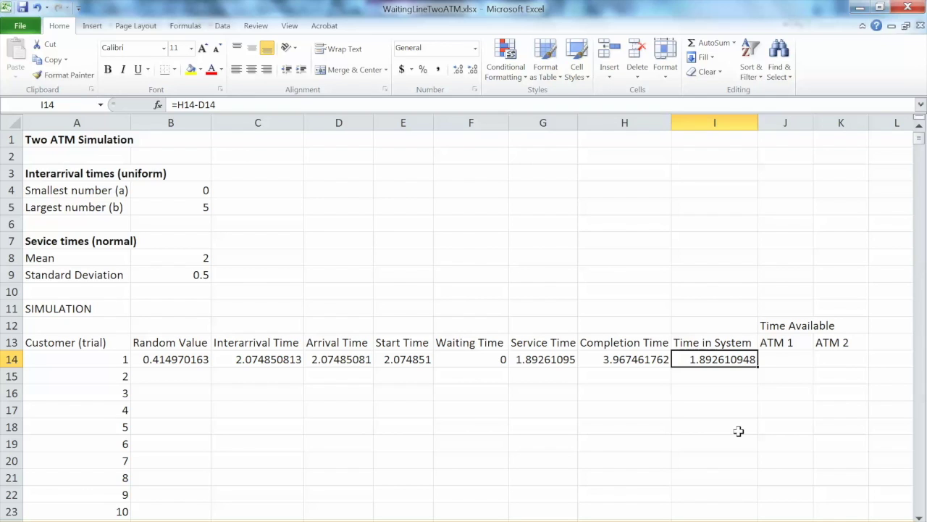
{"action": "left_click", "coordinate": [545, 362]}
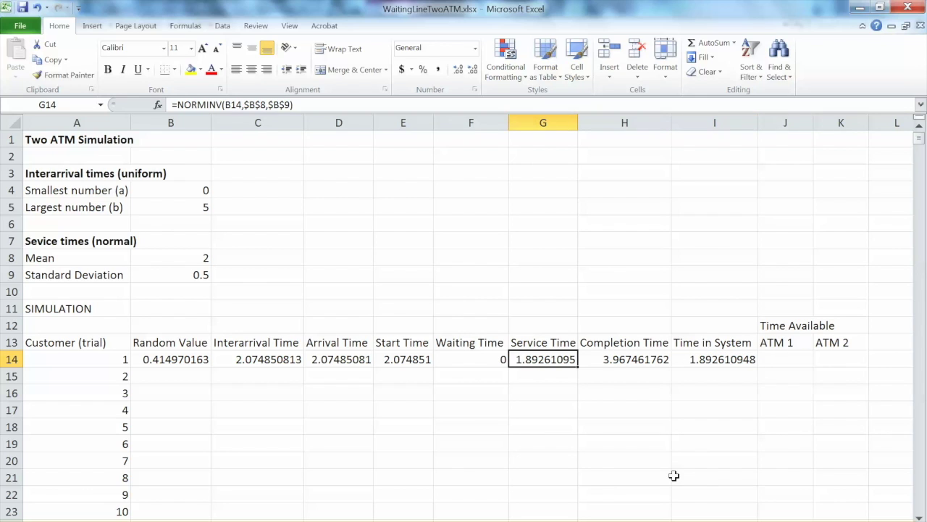
- For customer 1, set ATM 1's available time in J14 to =H14 and ATM 2's in K14 to 0
{"action": "left_click", "coordinate": [778, 358]}
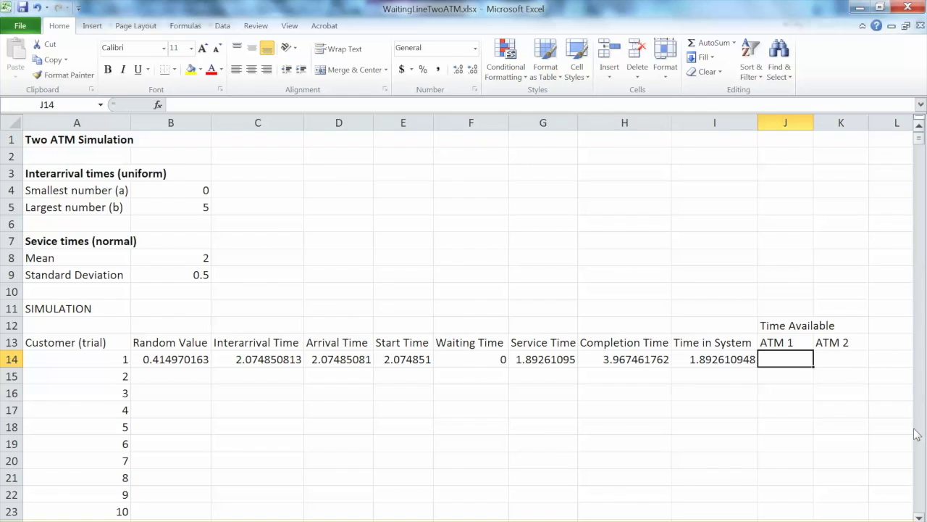
{"action": "type", "text": "="}
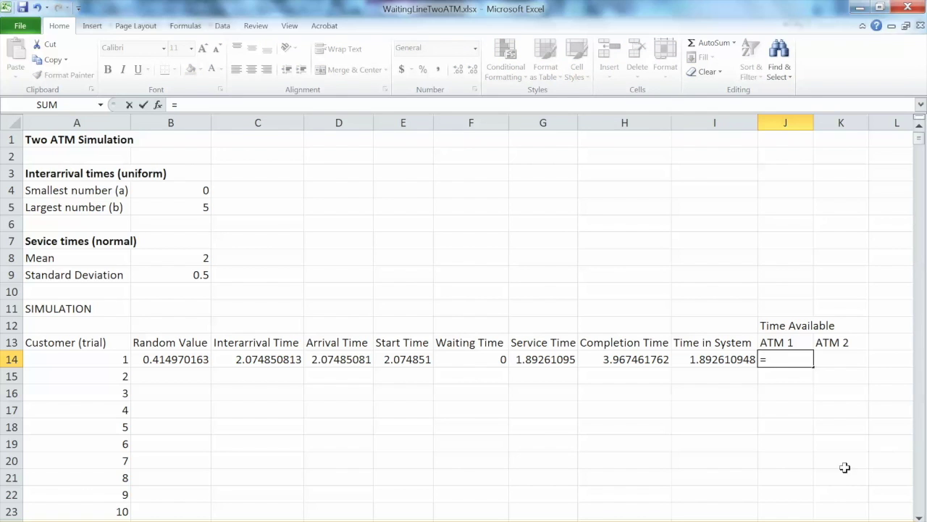
{"action": "left_click", "coordinate": [622, 360]}
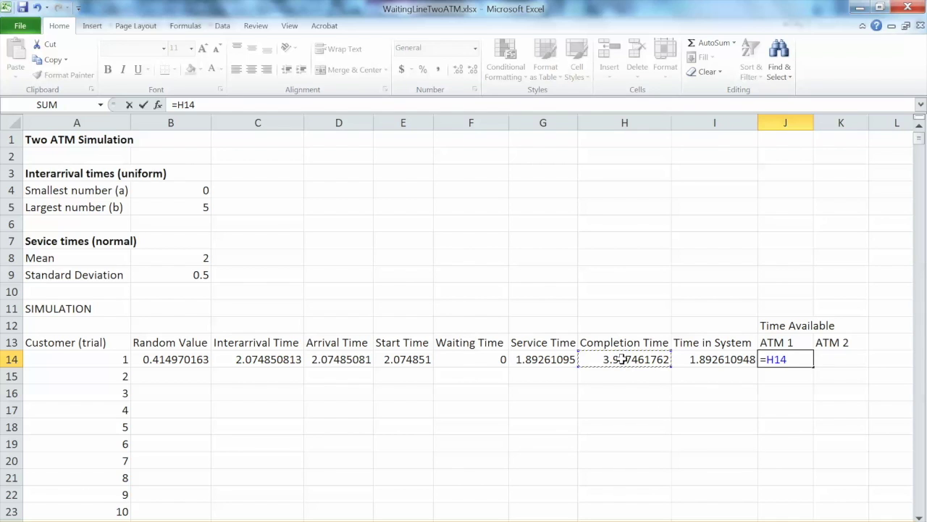
{"action": "key", "text": "Return"}
{"action": "left_click", "coordinate": [846, 359]}
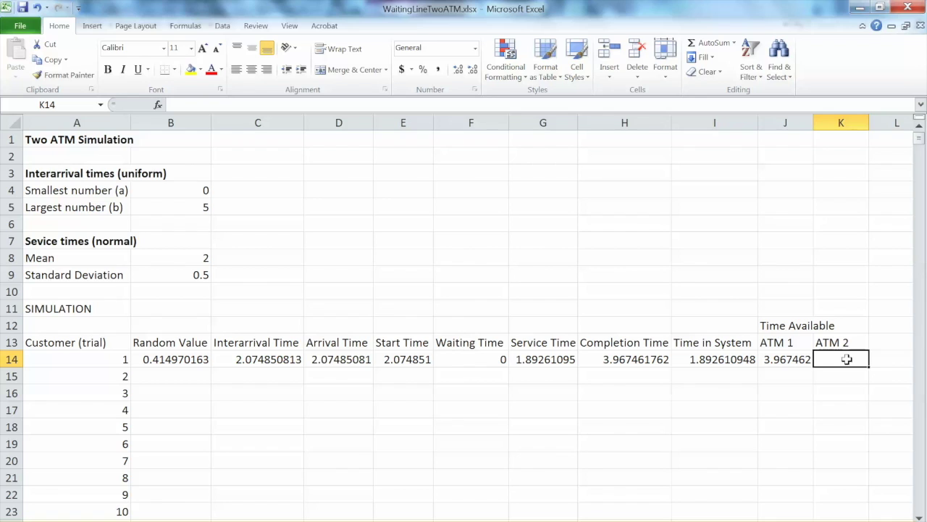
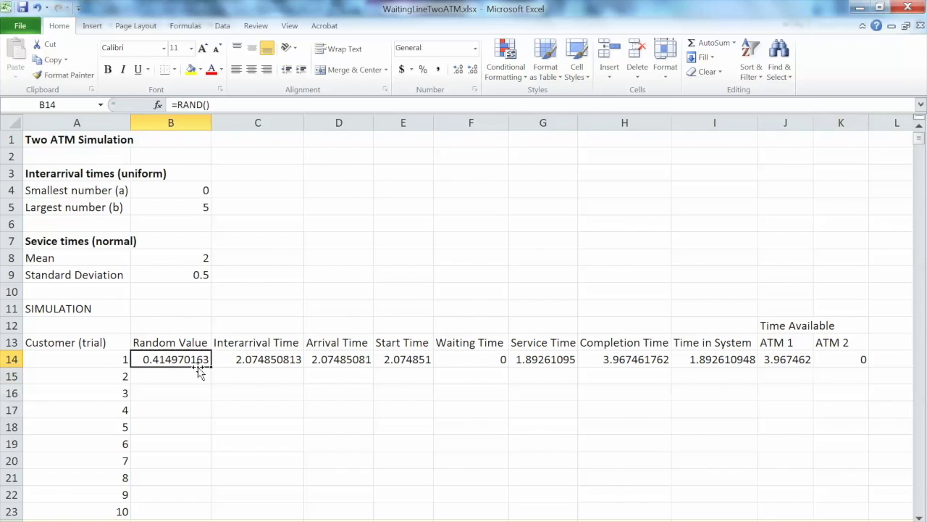
- Copy the random value formula from B14 down to B15 for customer 2 and recalculate the sheet
{"action": "left_click_drag", "start_coordinate": [211, 371], "coordinate": [211, 380]}
{"action": "left_click", "coordinate": [242, 376]}
{"action": "left_click", "coordinate": [189, 376]}
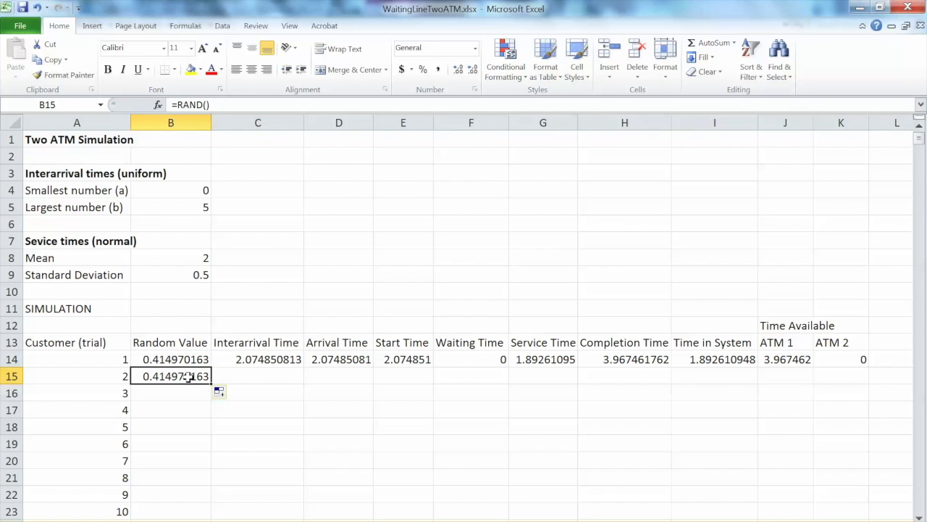
{"action": "key", "text": "F9"}
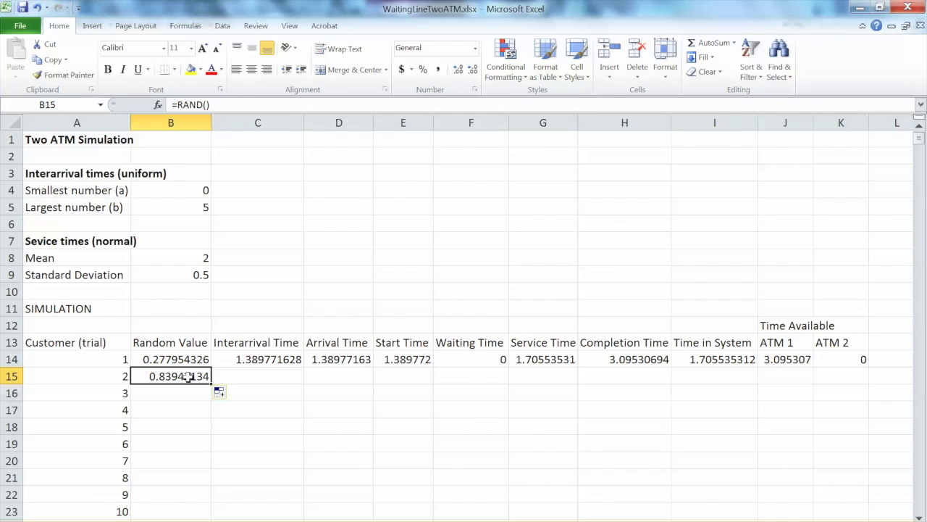
{"action": "left_click", "coordinate": [242, 377]}
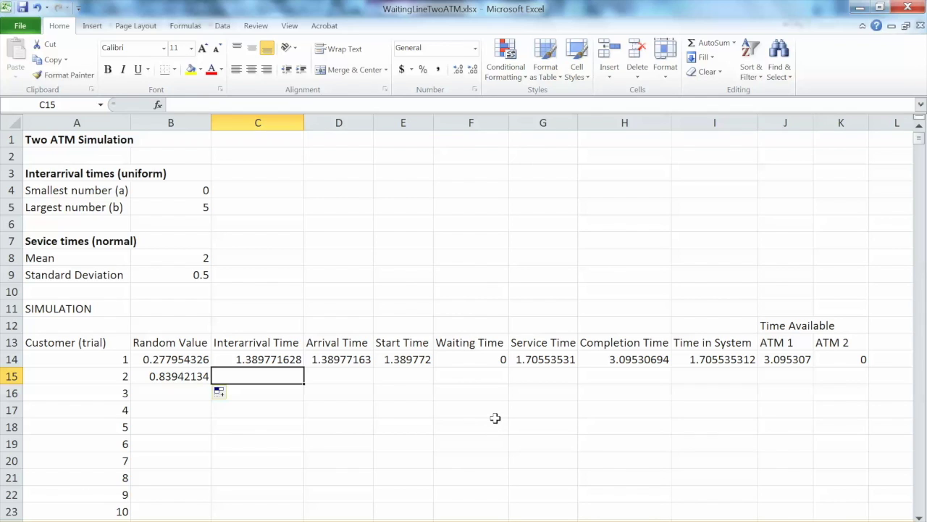
- Copy the interarrival time formula from C14 down to C15 for customer 2 and check the copied formula
{"action": "left_click", "coordinate": [275, 364]}
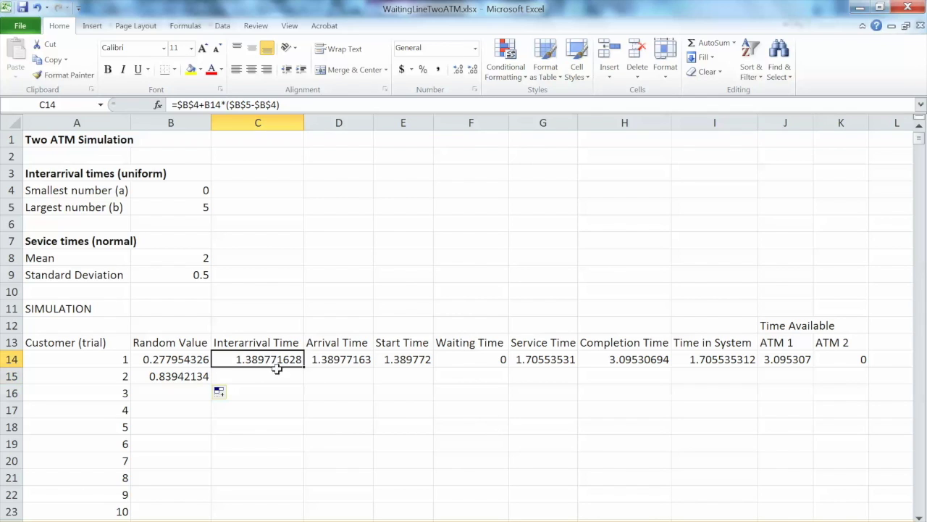
{"action": "left_click_drag", "start_coordinate": [305, 368], "coordinate": [304, 378]}
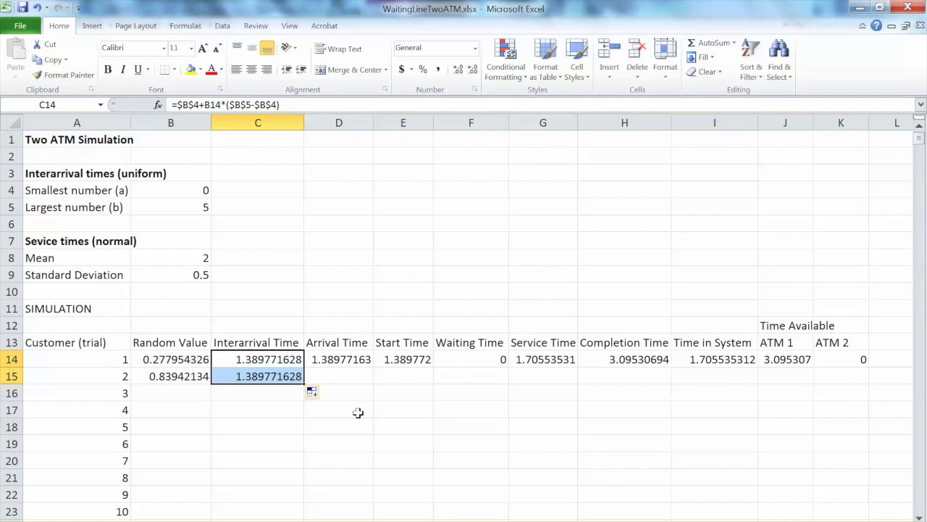
{"action": "left_click", "coordinate": [335, 376]}
{"action": "left_click", "coordinate": [266, 378]}
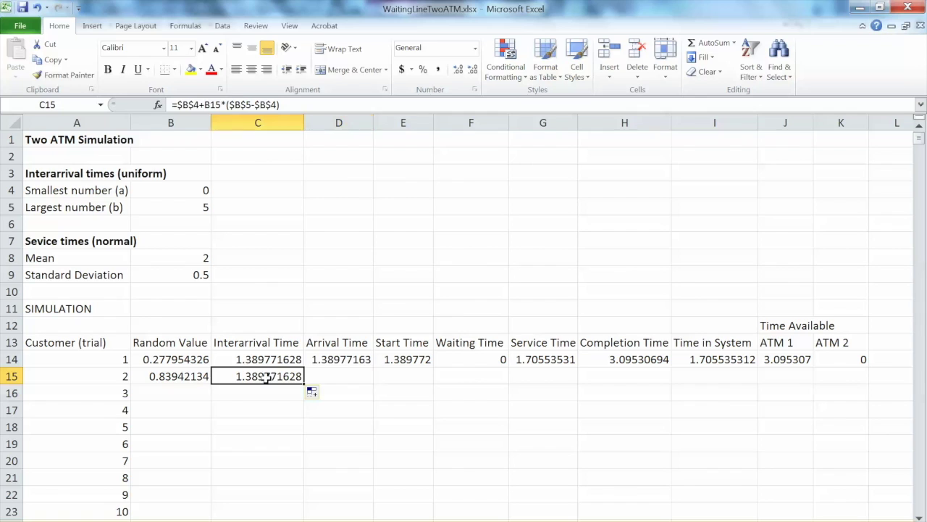
- Set customer 2's arrival time in D15 to =D14+C15 and recalculate the sheet
{"action": "left_click", "coordinate": [339, 377]}
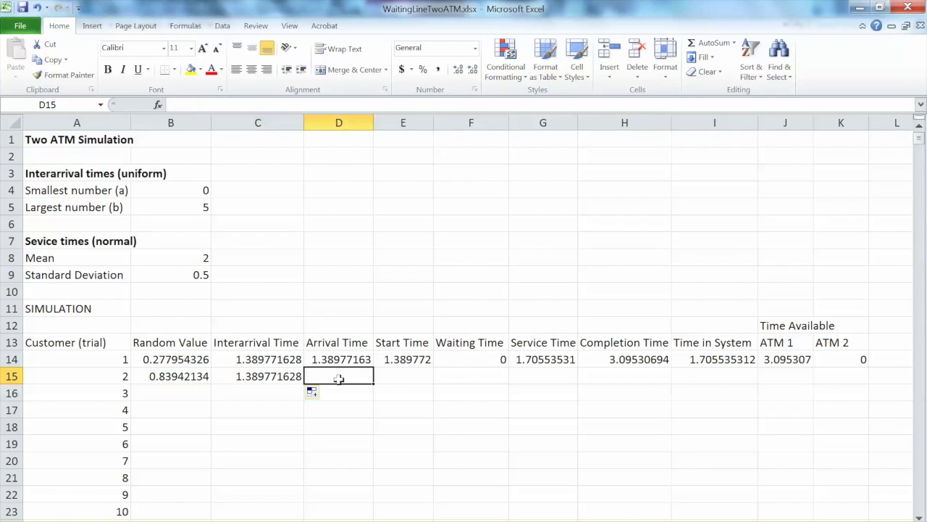
{"action": "type", "text": "="}
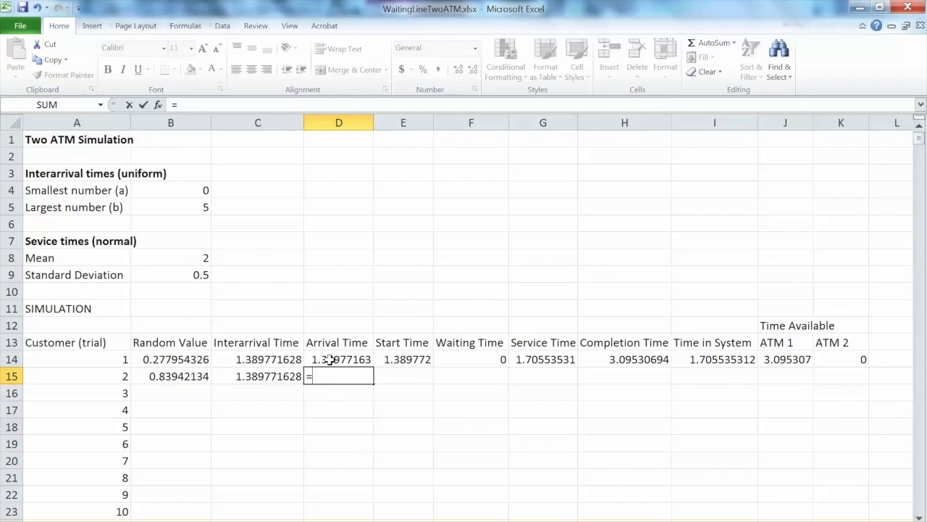
{"action": "left_click", "coordinate": [329, 358]}
{"action": "type", "text": "+"}
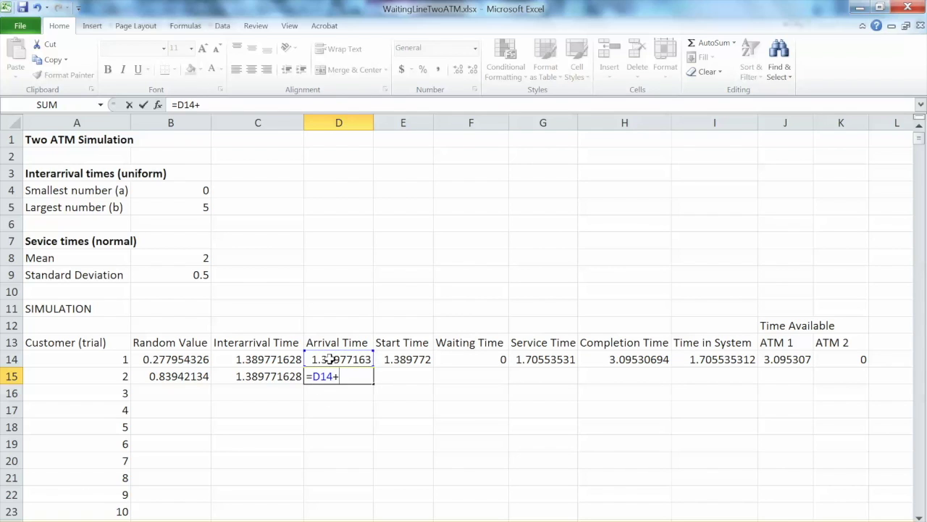
{"action": "left_click", "coordinate": [267, 376]}
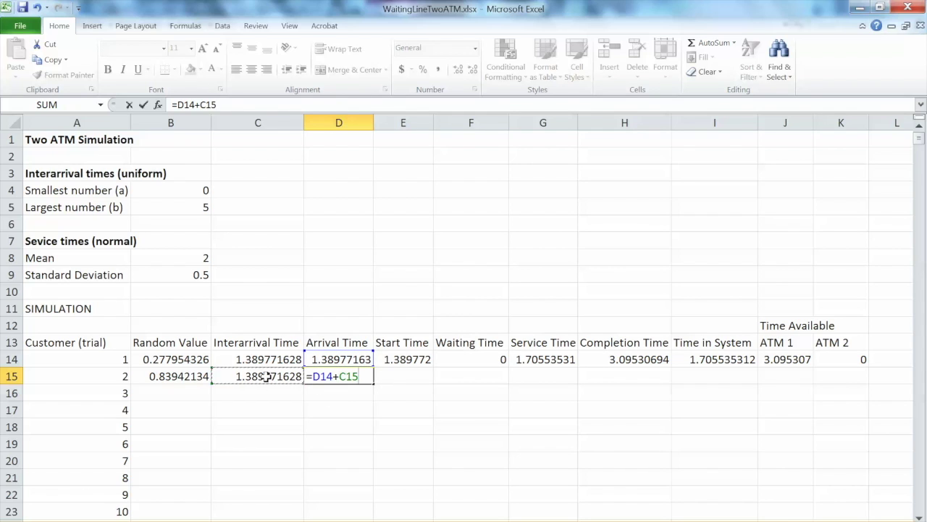
{"action": "key", "text": "Return"}
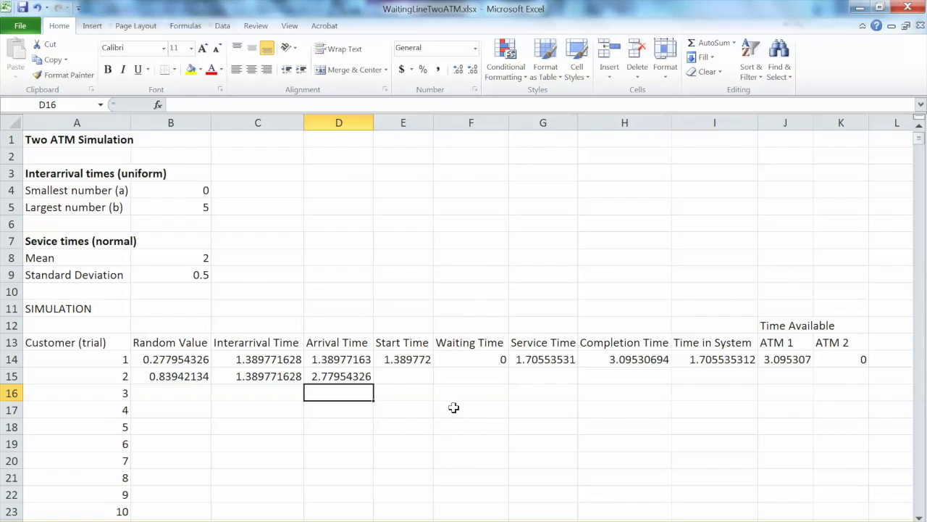
{"action": "key", "text": "F9"}
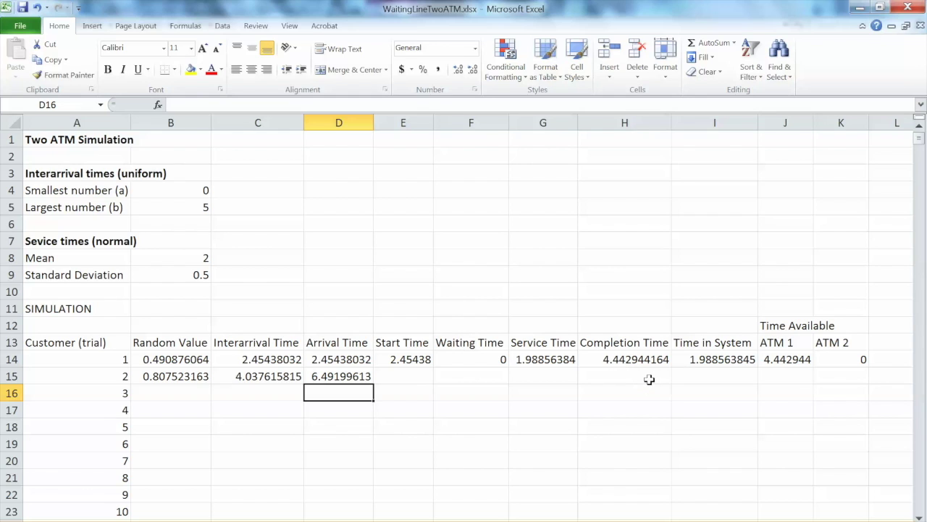
- Set customer 2's start time in E15 to =IF(D15<MIN(J14:K14),MIN(J14:K14),D15), based on the arrival time and the earliest available ATM
{"action": "left_click", "coordinate": [786, 360]}
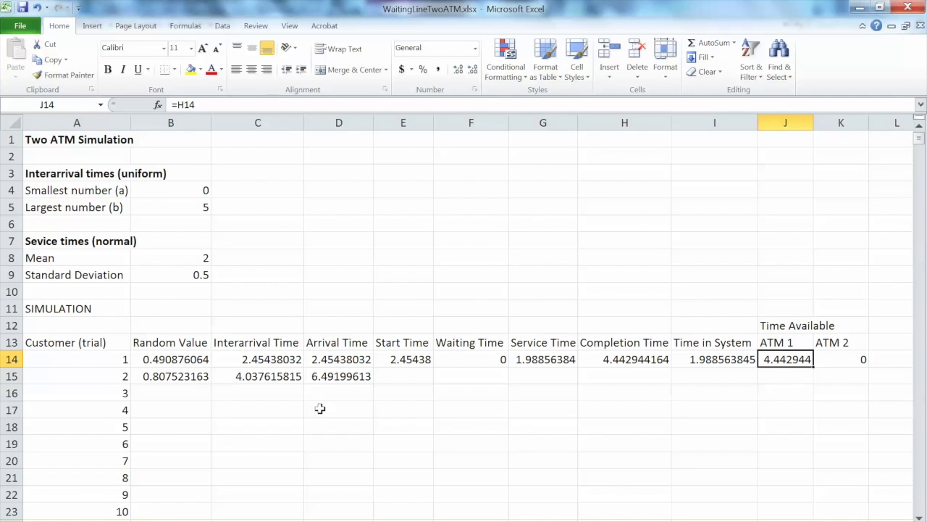
{"action": "left_click", "coordinate": [330, 378]}
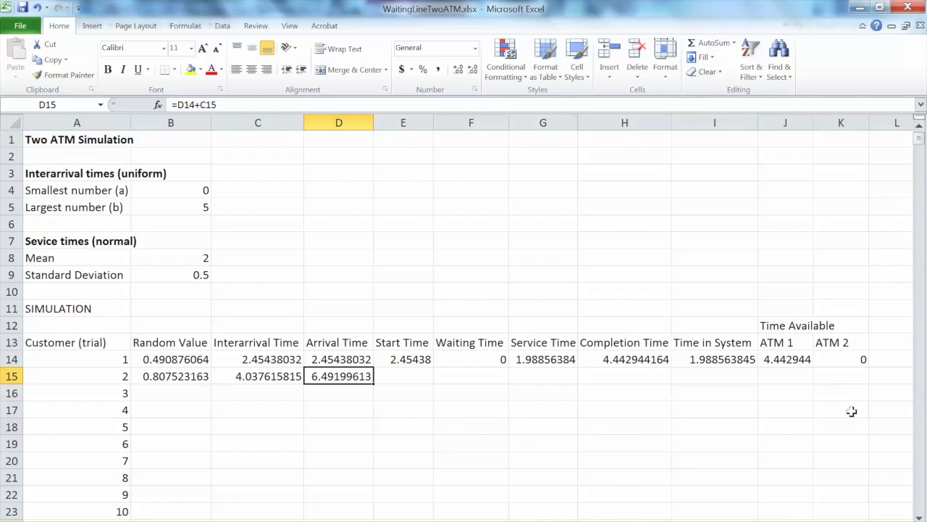
{"action": "left_click", "coordinate": [848, 359]}
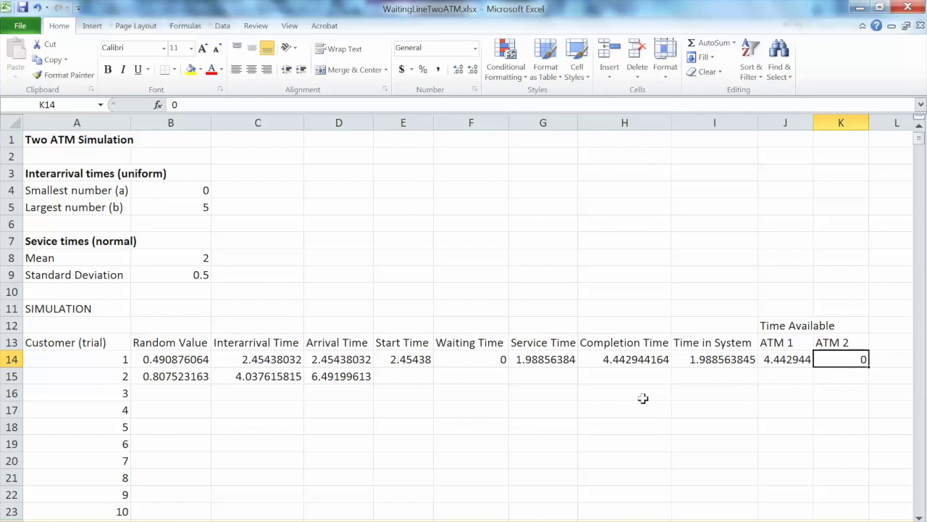
{"action": "left_click", "coordinate": [417, 376]}
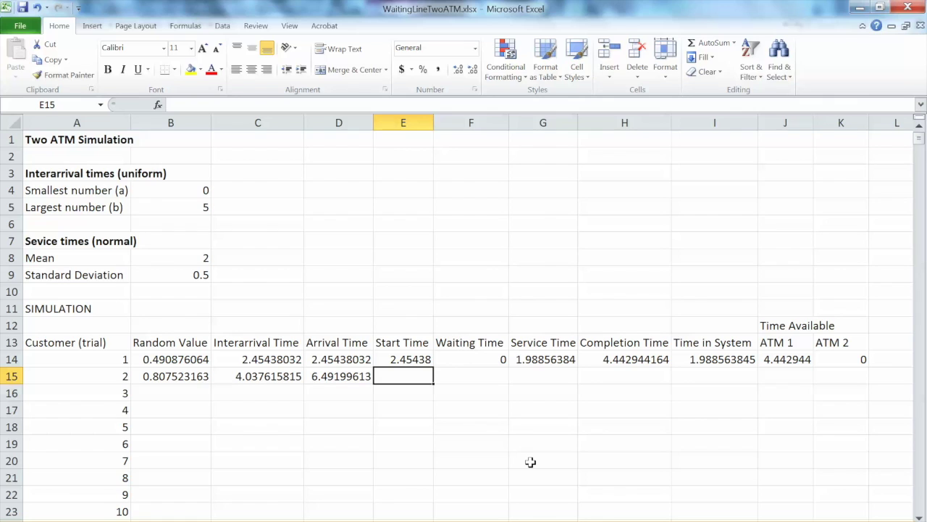
{"action": "type", "text": "="}
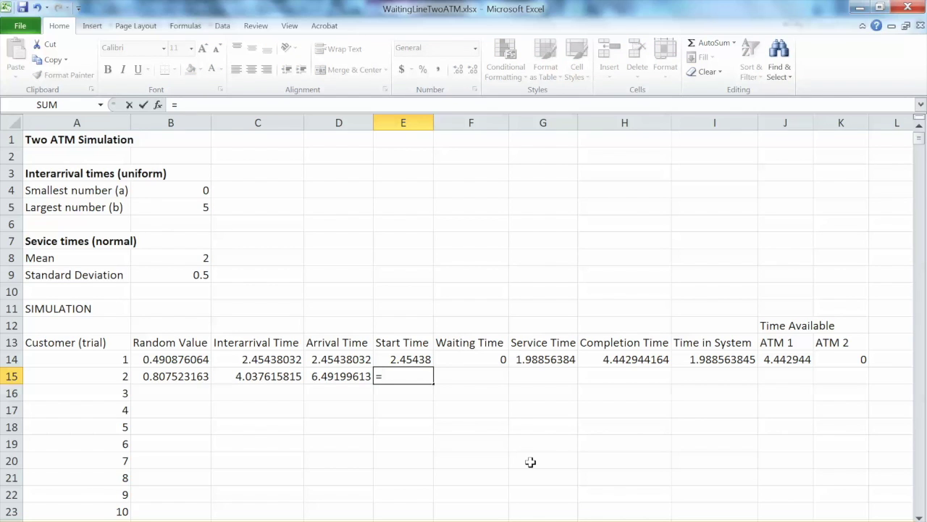
{"action": "type", "text": "if("}
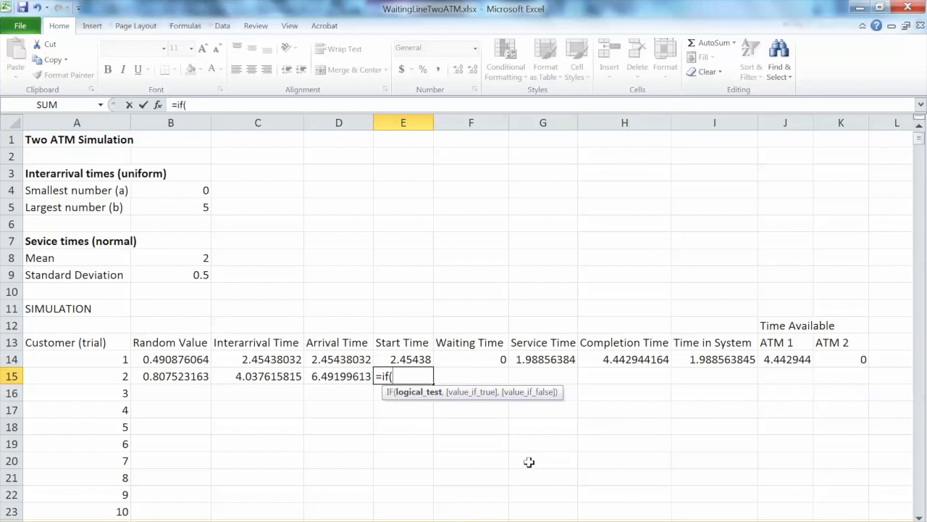
{"action": "left_click", "coordinate": [323, 376]}
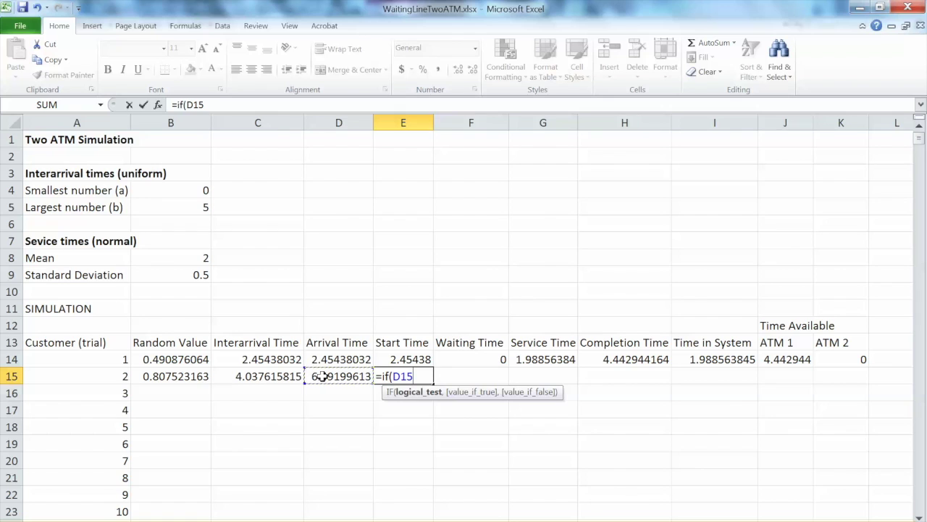
{"action": "type", "text": "<min"}
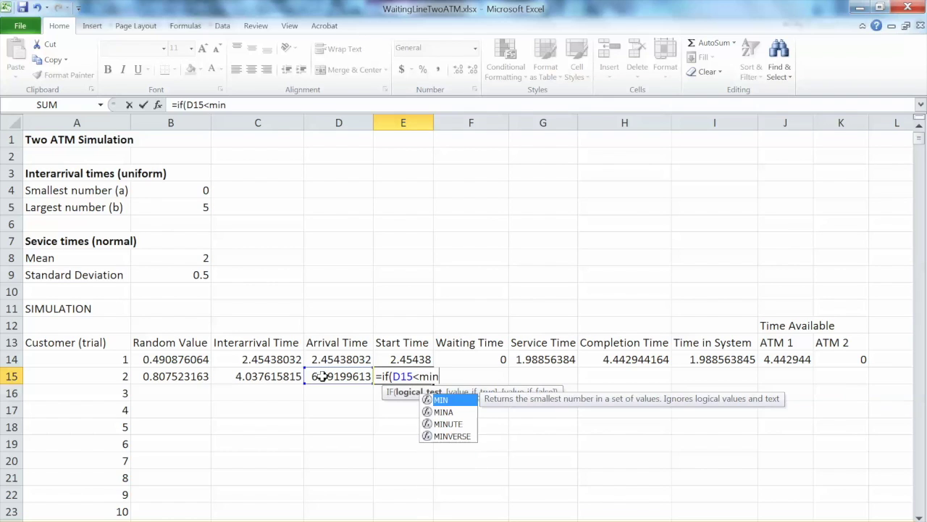
{"action": "type", "text": "("}
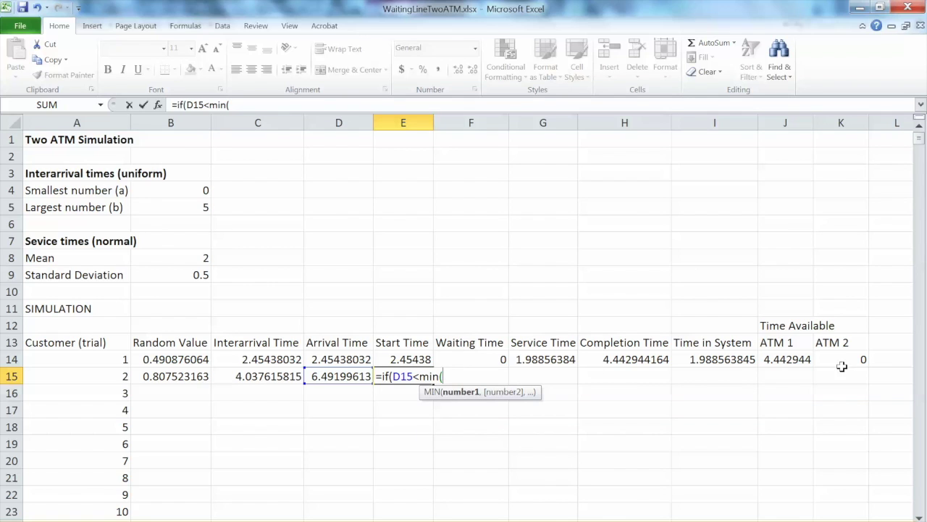
{"action": "left_click_drag", "start_coordinate": [805, 362], "coordinate": [829, 363]}
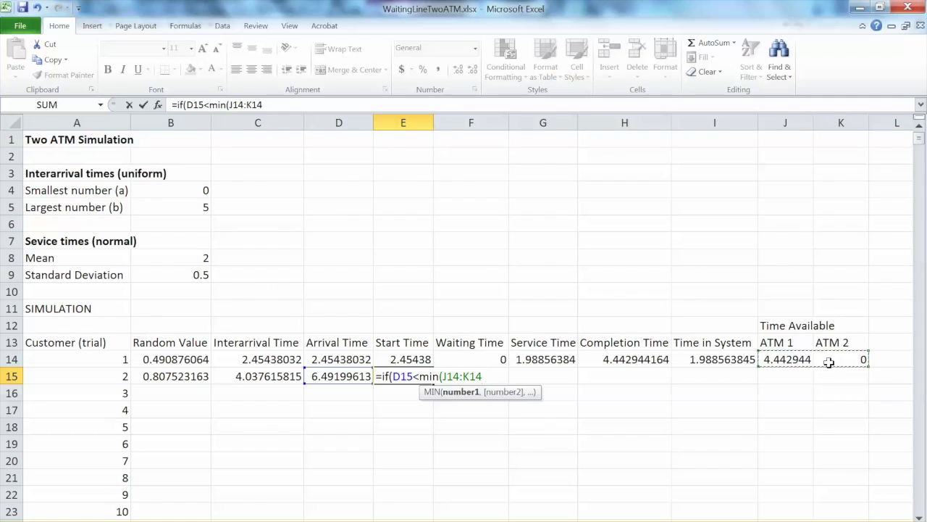
{"action": "type", "text": ")"}
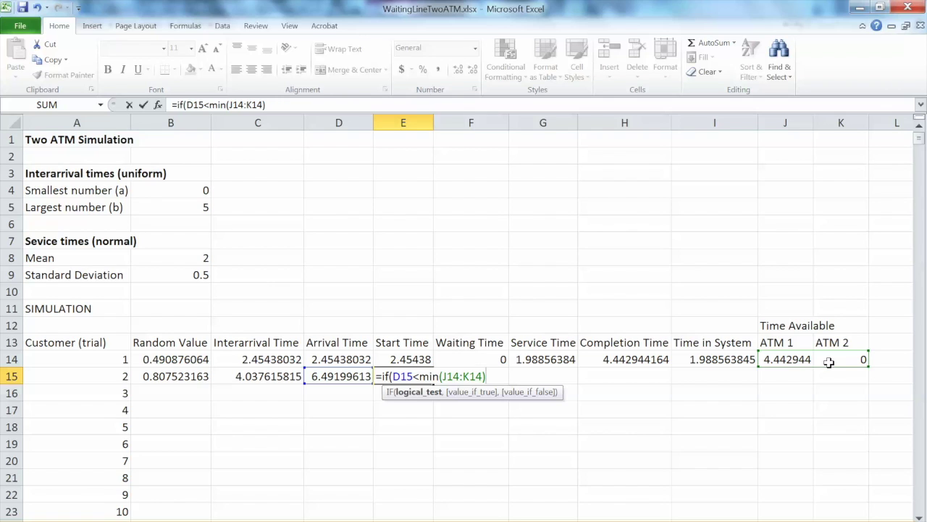
{"action": "type", "text": ","}
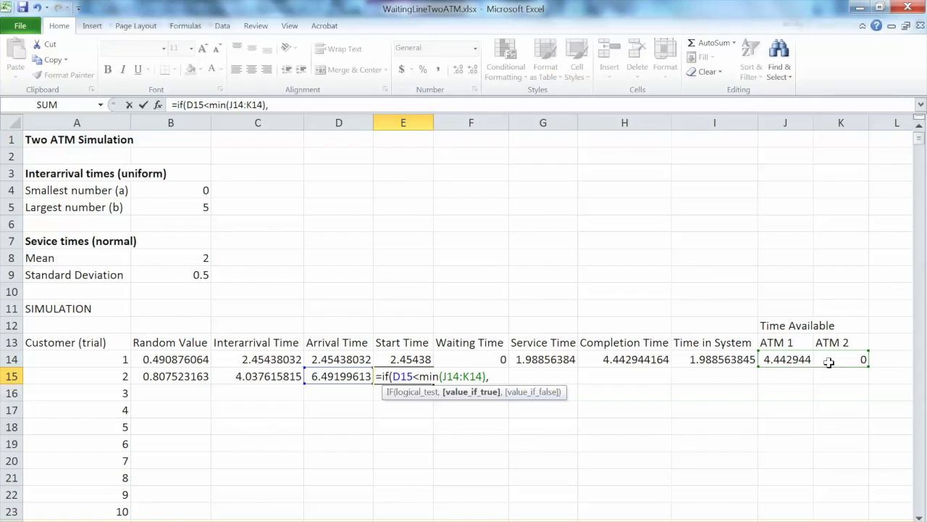
{"action": "type", "text": "min("}
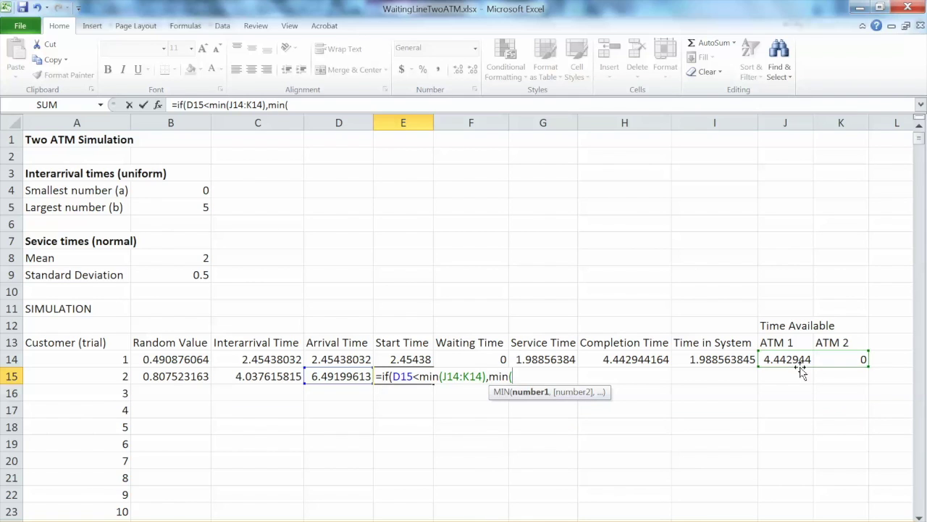
{"action": "left_click_drag", "start_coordinate": [790, 360], "coordinate": [825, 361]}
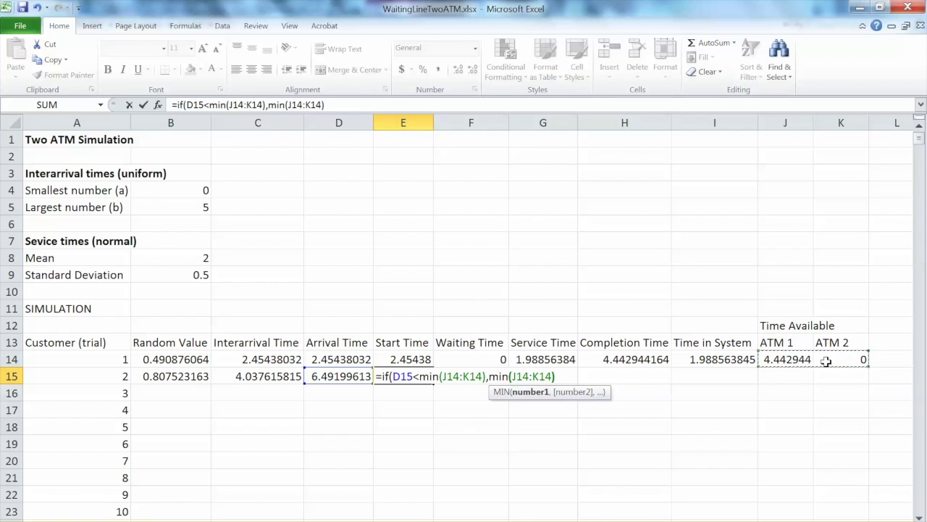
{"action": "type", "text": "),"}
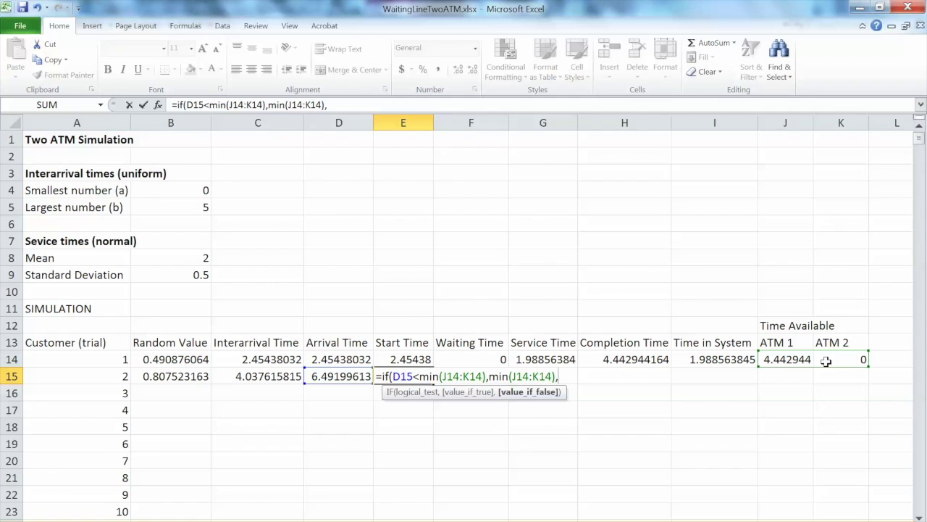
{"action": "left_click", "coordinate": [348, 376]}
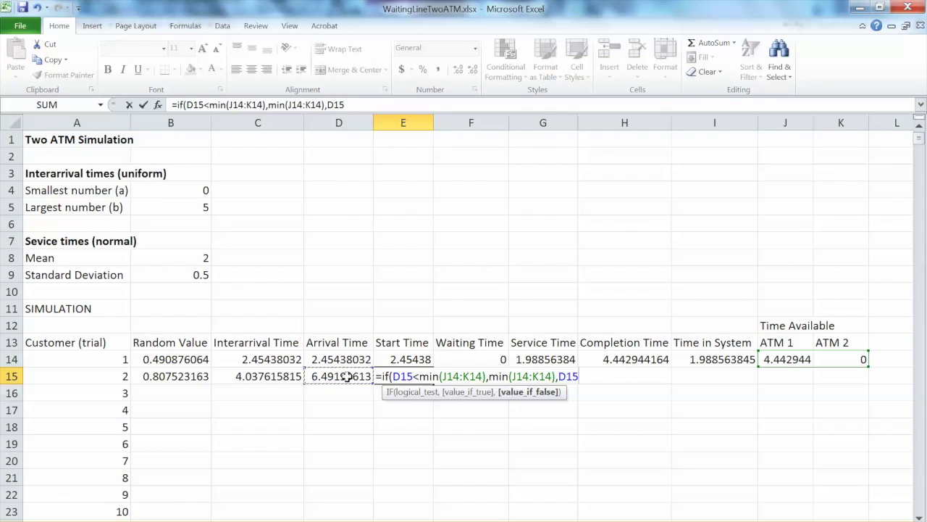
{"action": "type", "text": ")"}
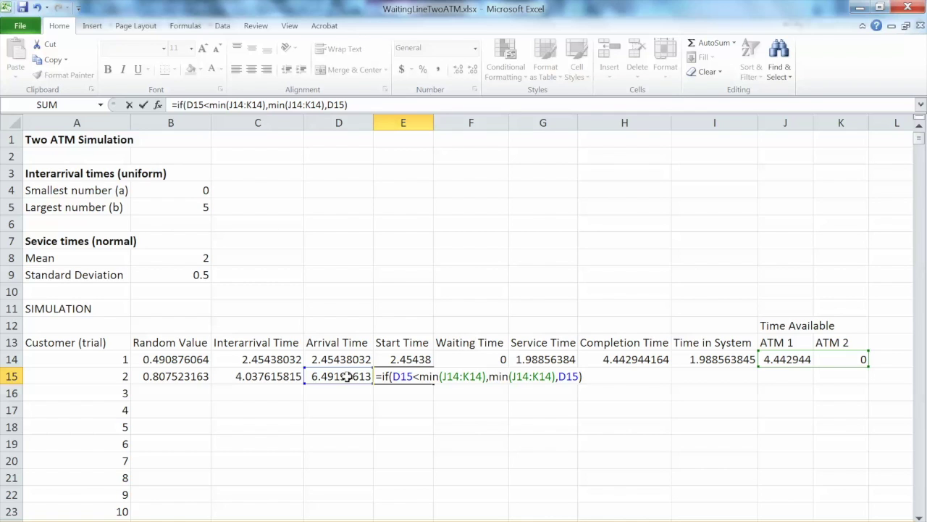
{"action": "key", "text": "Return"}
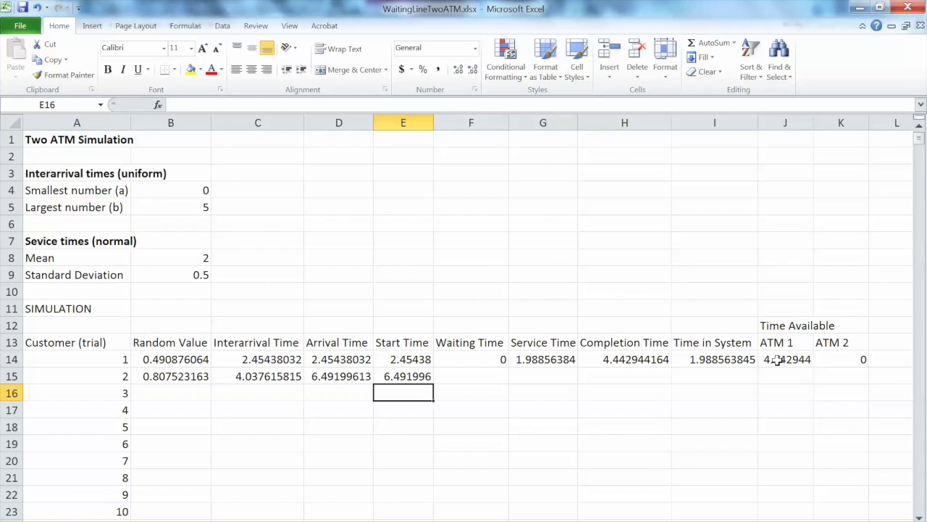
{"action": "left_click", "coordinate": [400, 378]}
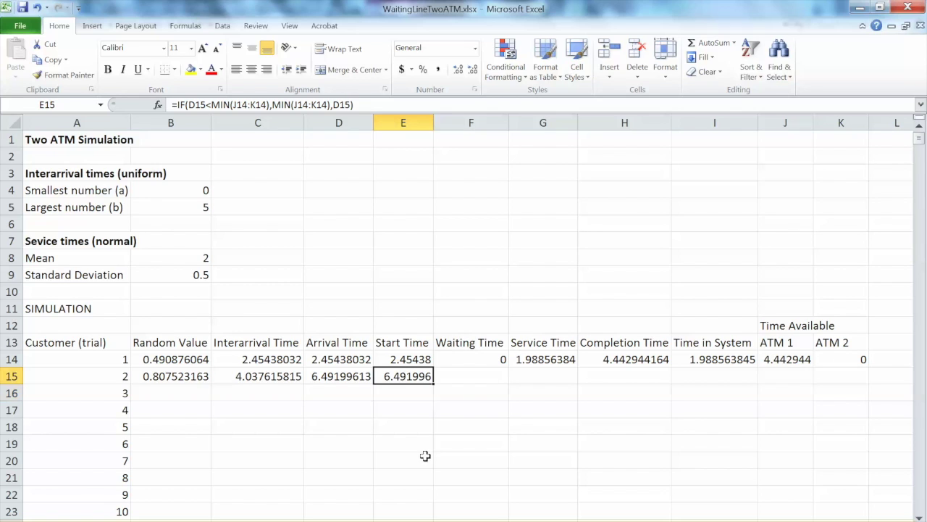
- Copy the waiting time formula from F14 down to F15 for customer 2 and check the copied formula
{"action": "left_click", "coordinate": [465, 375]}
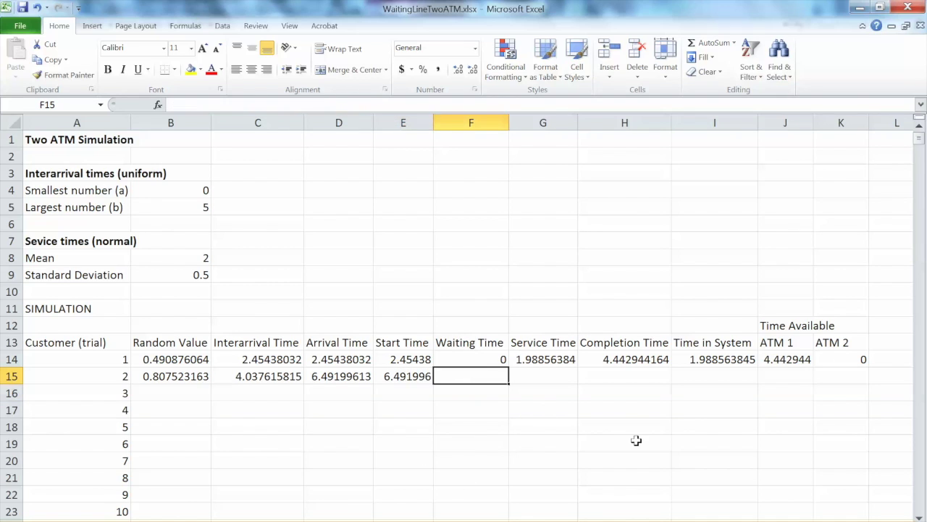
{"action": "left_click", "coordinate": [483, 358]}
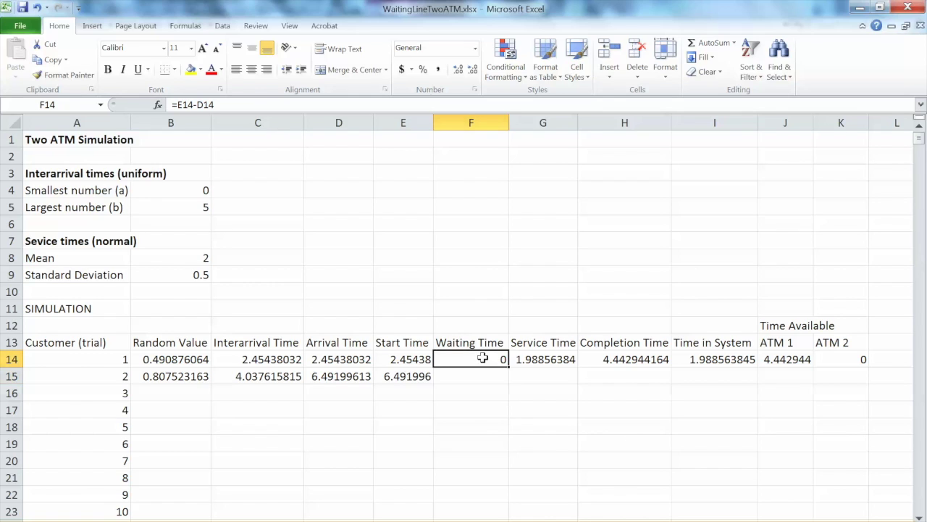
{"action": "left_click_drag", "start_coordinate": [508, 367], "coordinate": [506, 377]}
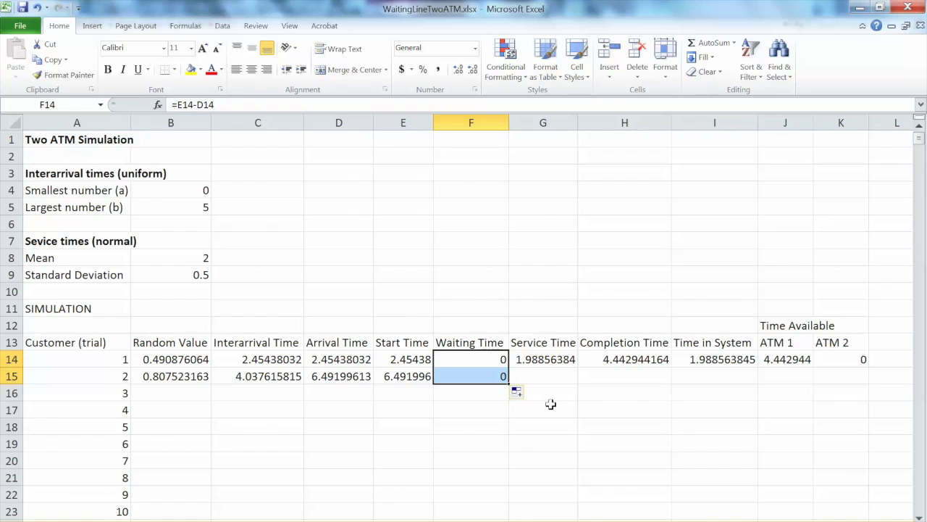
{"action": "left_click", "coordinate": [486, 375]}
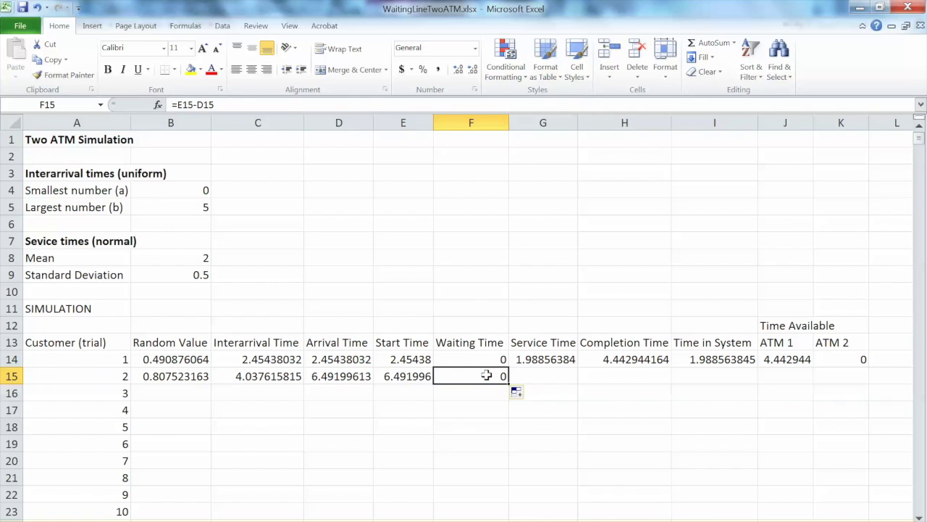
- Copy the NORMINV service time formula from G14 down to G15 for customer 2
{"action": "left_click", "coordinate": [555, 358]}
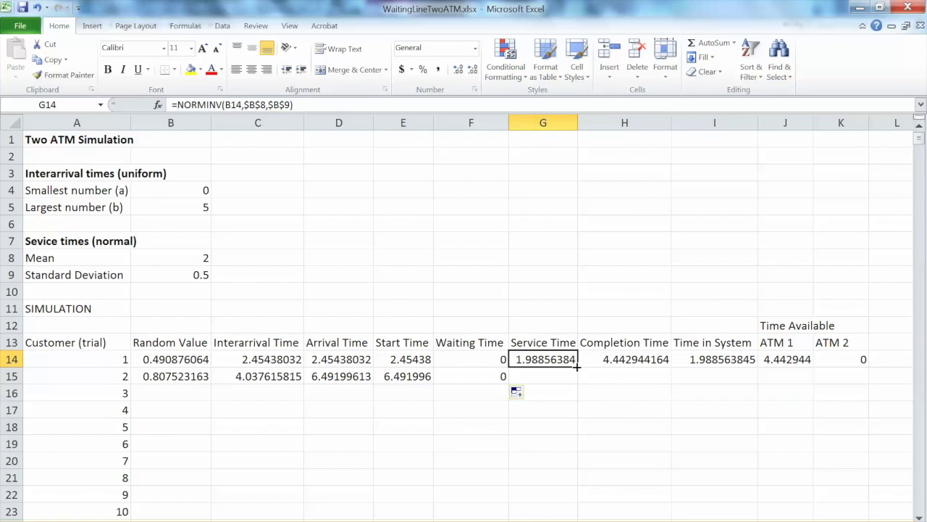
{"action": "left_click_drag", "start_coordinate": [577, 367], "coordinate": [579, 381]}
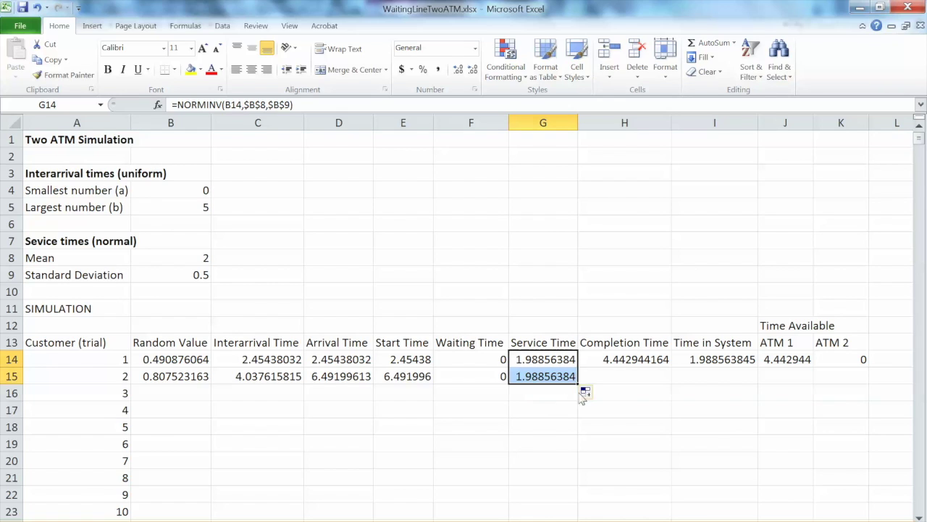
{"action": "left_click", "coordinate": [628, 375]}
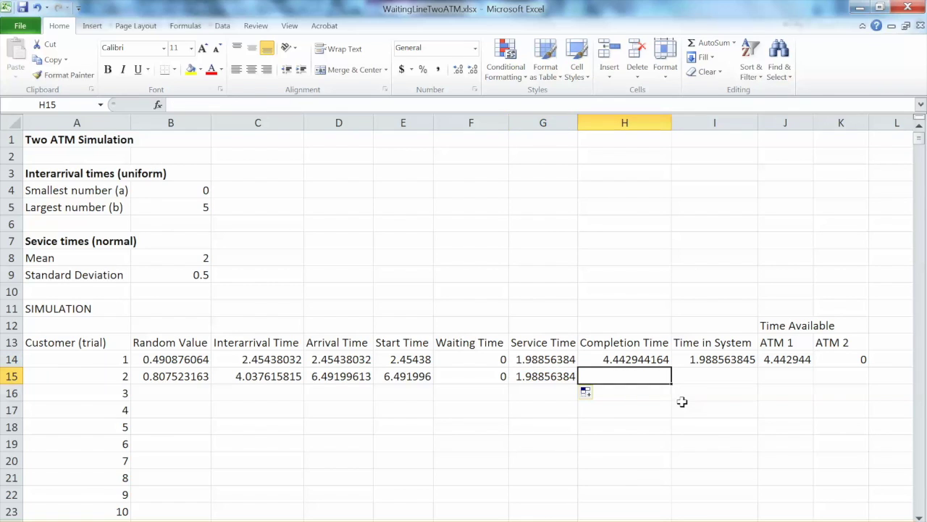
- Copy the completion time and time in system formulas from H14 and I14 down to row 15 and recalculate the sheet
{"action": "left_click", "coordinate": [629, 358]}
{"action": "left_click_drag", "start_coordinate": [669, 366], "coordinate": [678, 386]}
{"action": "left_click", "coordinate": [714, 359]}
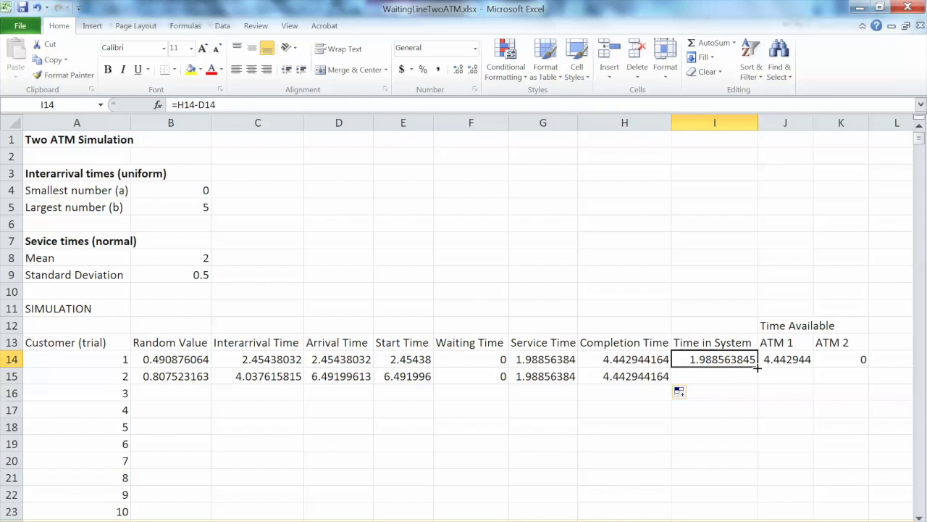
{"action": "left_click_drag", "start_coordinate": [756, 368], "coordinate": [756, 380]}
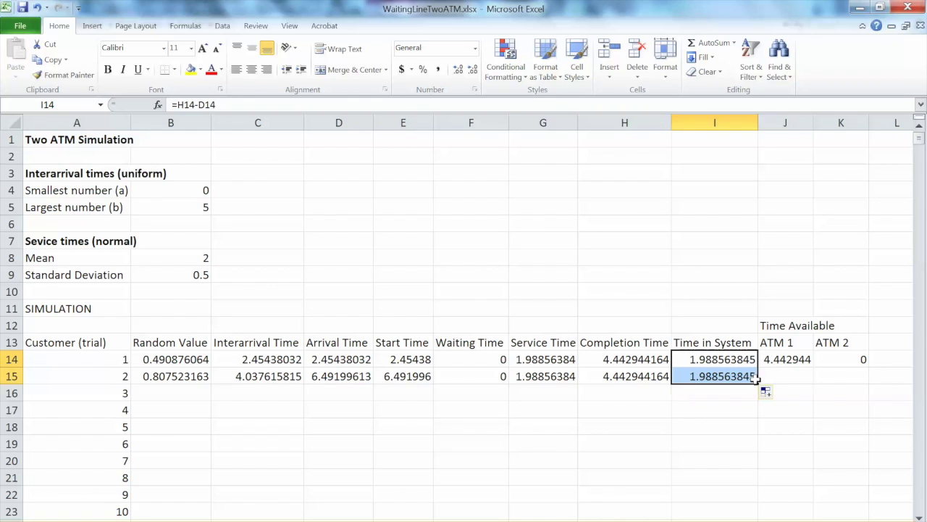
{"action": "left_click", "coordinate": [691, 396]}
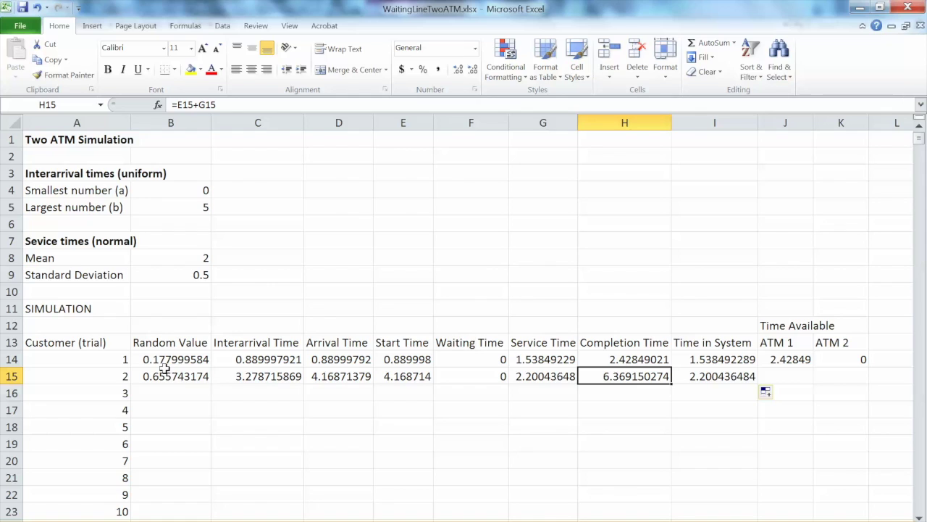
- Examine the ATM available times in J14 and K14 against customer 2's arrival, start and completion times in row 15
{"action": "left_click", "coordinate": [791, 360]}
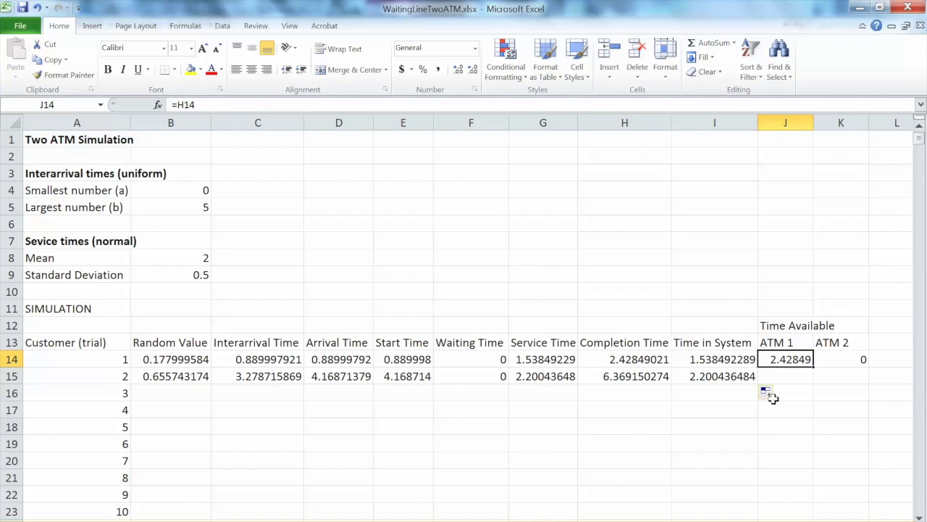
{"action": "left_click", "coordinate": [630, 359]}
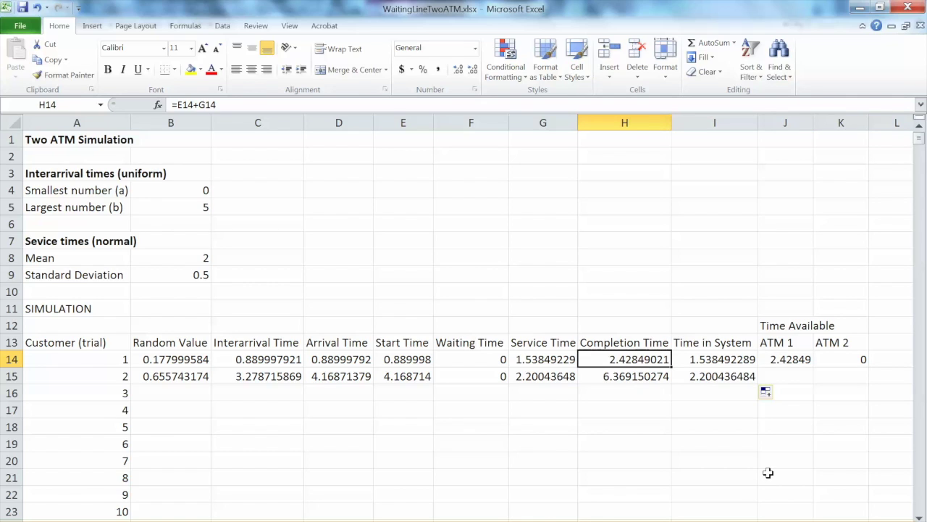
{"action": "left_click", "coordinate": [791, 359]}
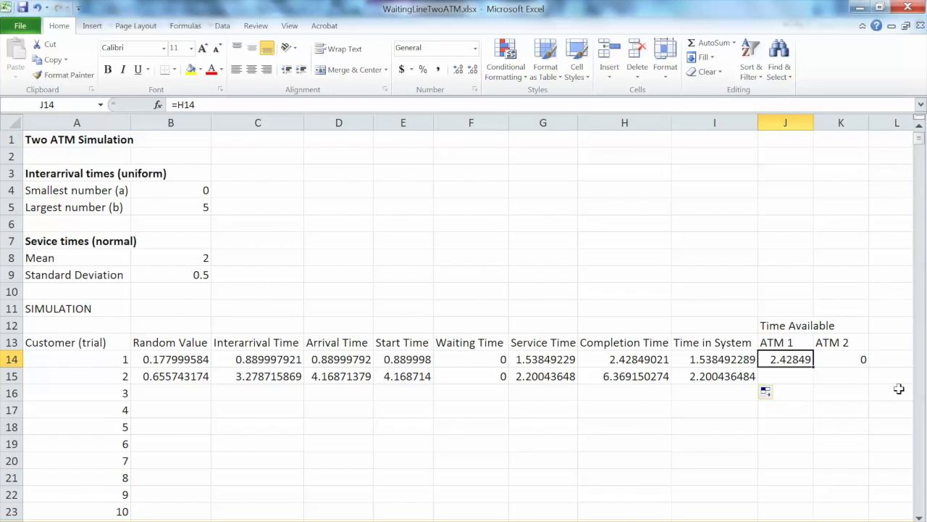
{"action": "left_click", "coordinate": [853, 360]}
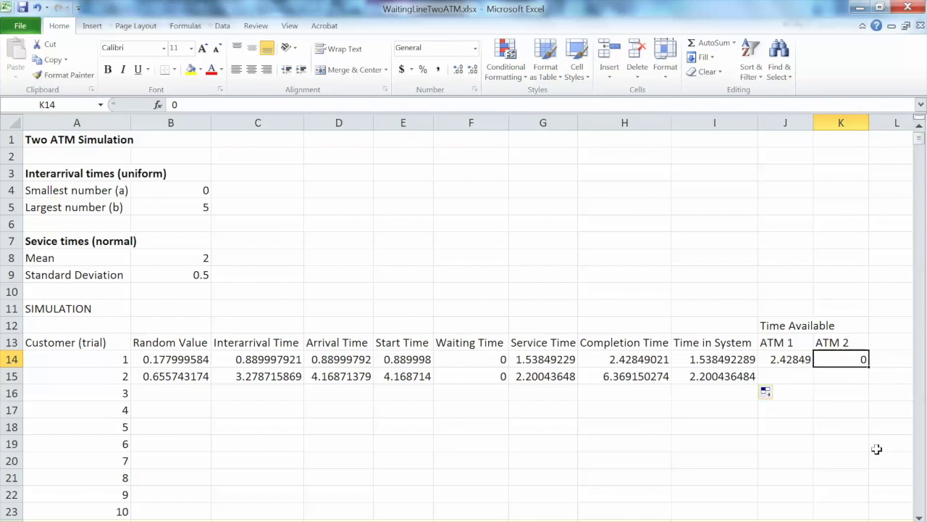
{"action": "left_click", "coordinate": [338, 375]}
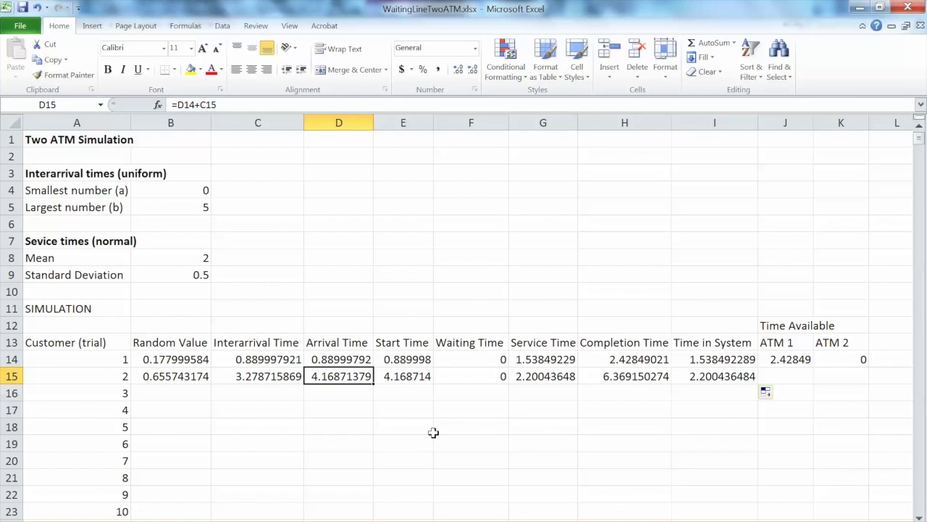
{"action": "left_click", "coordinate": [408, 377]}
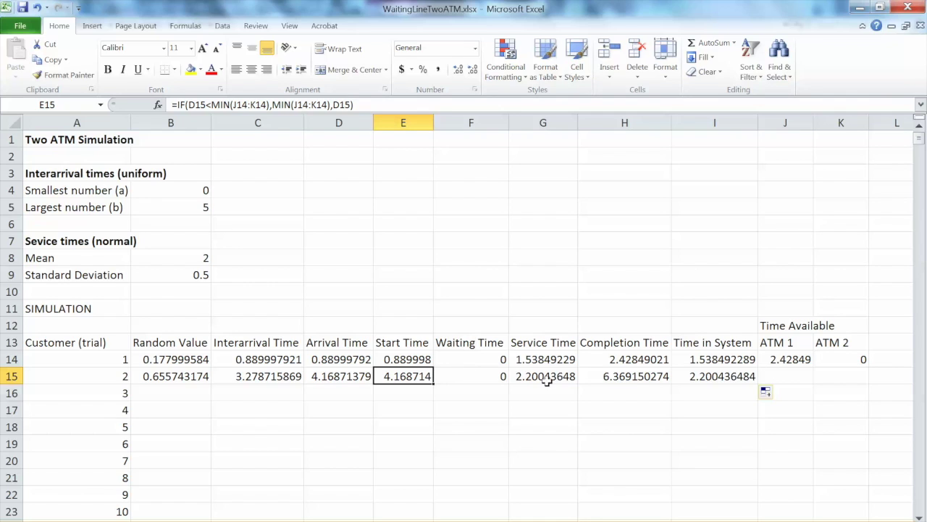
{"action": "left_click", "coordinate": [632, 380]}
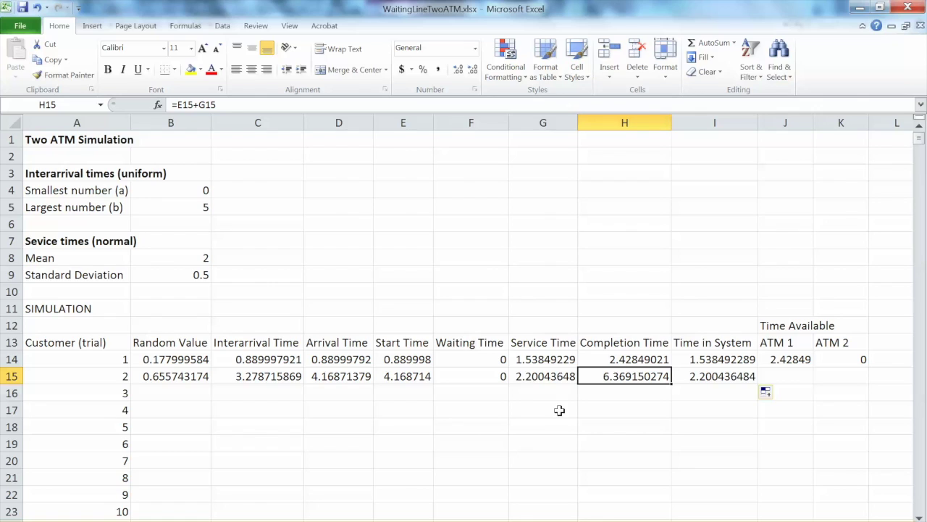
- Set ATM 1's available time for customer 2 in J15 to =IF(J14=MIN(J14:K14),H15,J14)
{"action": "left_click", "coordinate": [794, 378]}
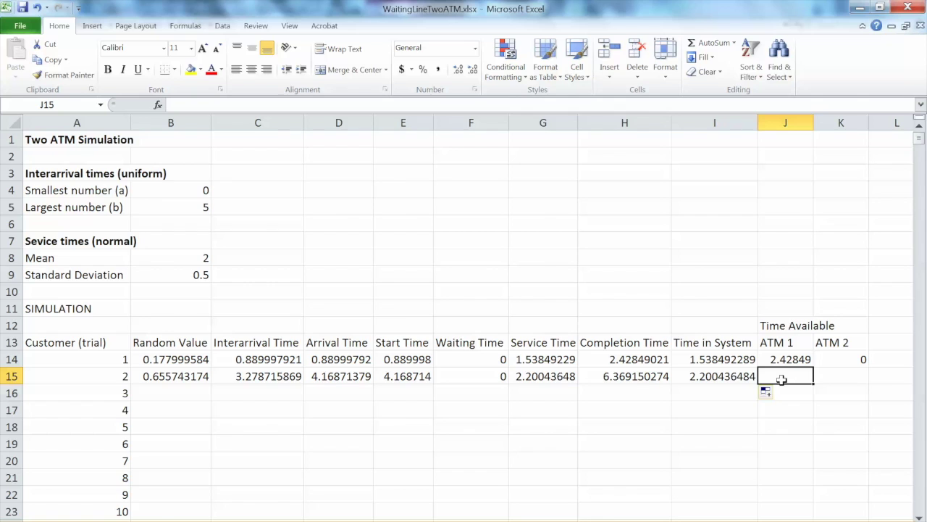
{"action": "type", "text": "=if"}
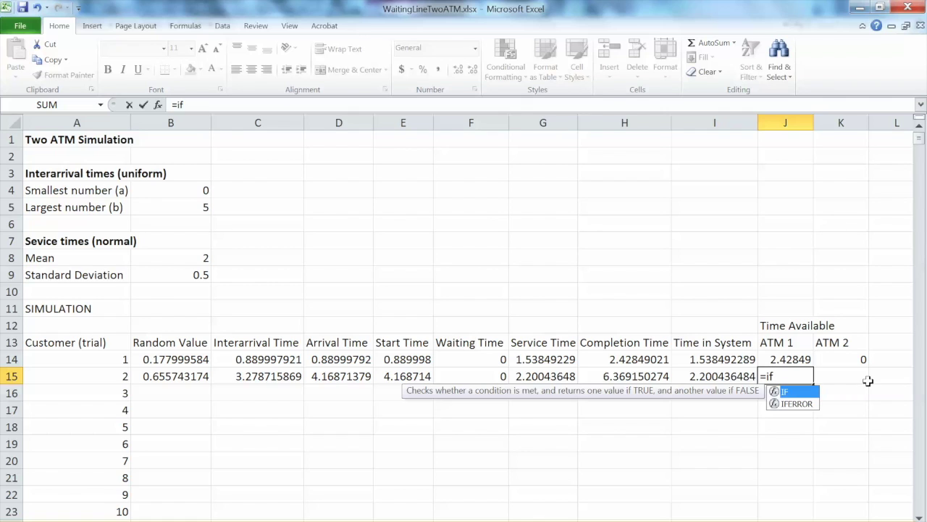
{"action": "type", "text": "("}
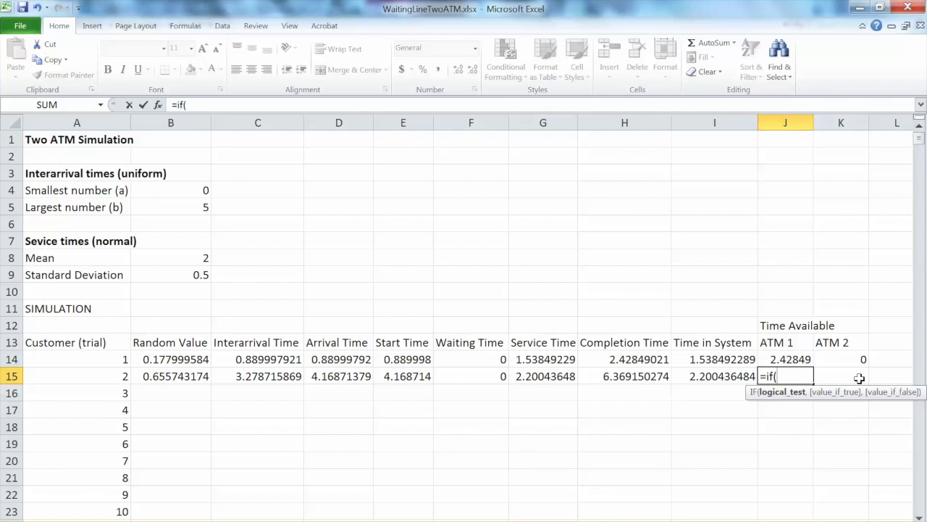
{"action": "left_click", "coordinate": [778, 358]}
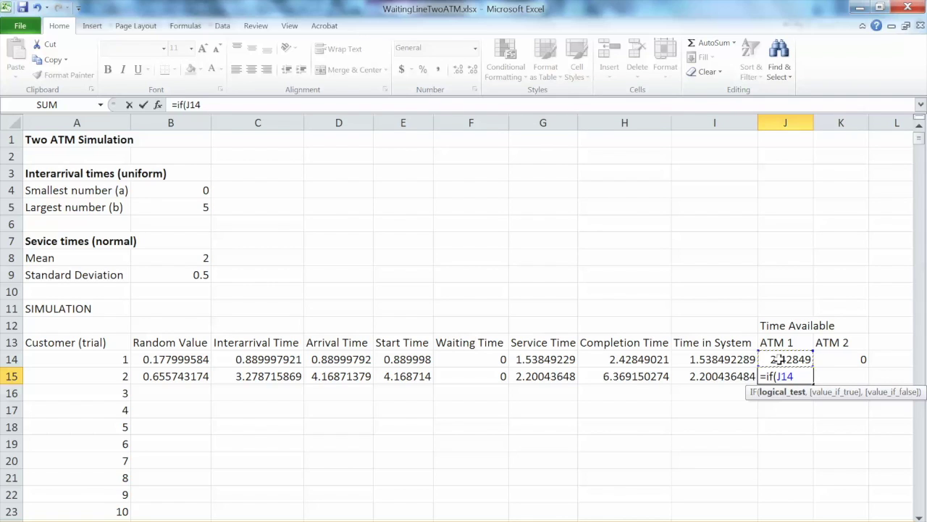
{"action": "type", "text": "=min"}
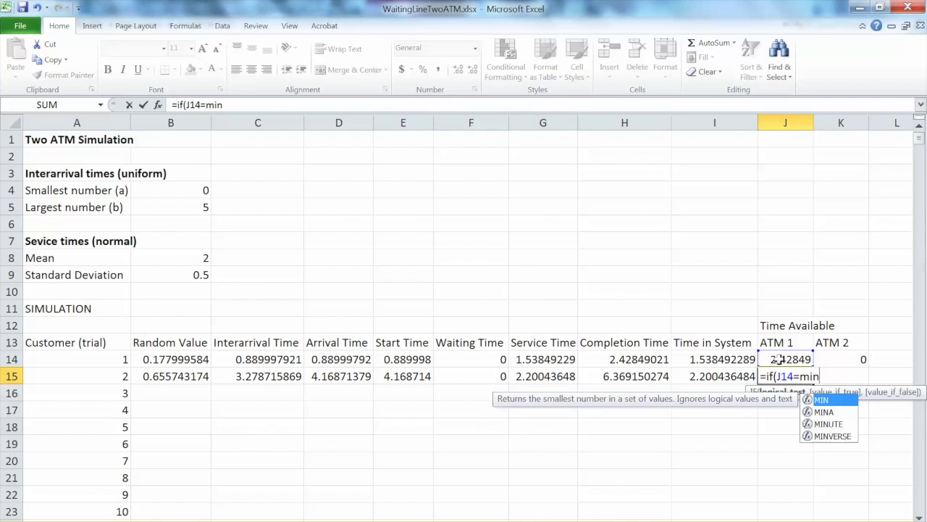
{"action": "type", "text": "("}
{"action": "left_click_drag", "start_coordinate": [776, 358], "coordinate": [819, 356]}
{"action": "type", "text": ")"}
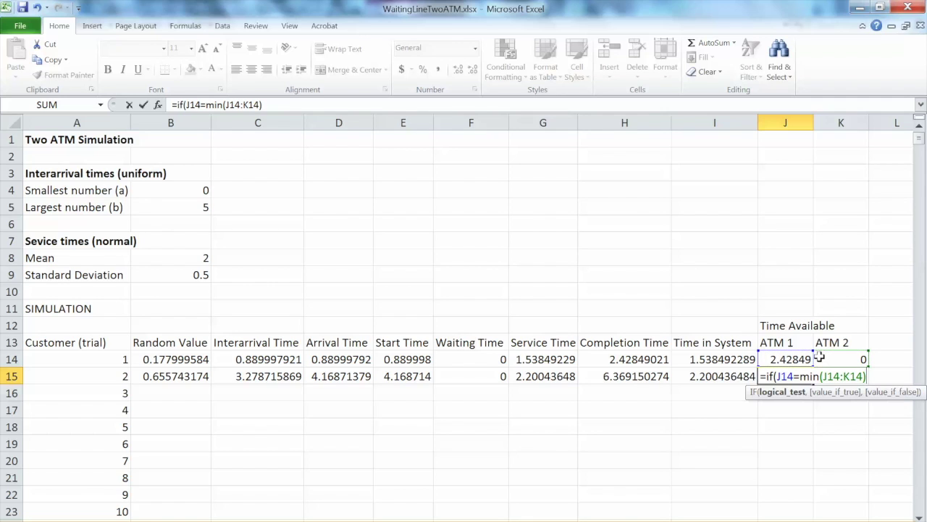
{"action": "type", "text": ","}
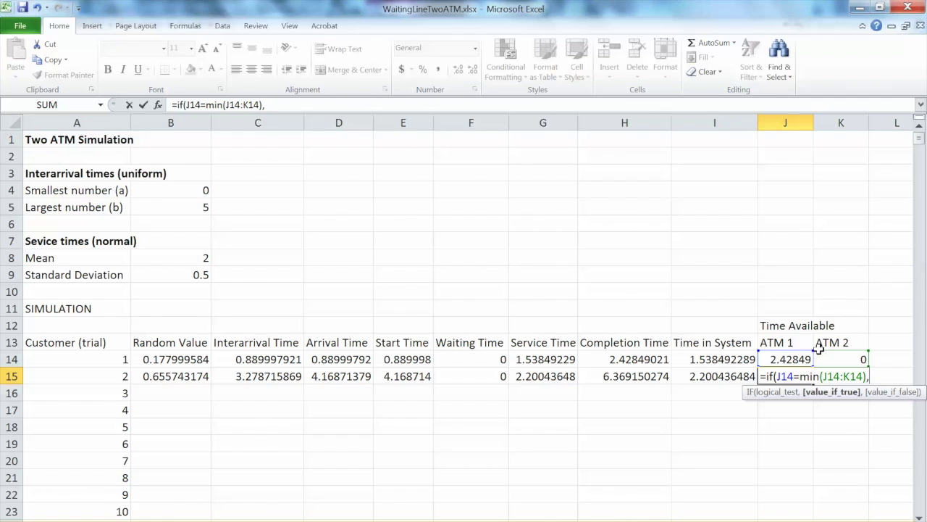
{"action": "left_click", "coordinate": [624, 377]}
{"action": "type", "text": ","}
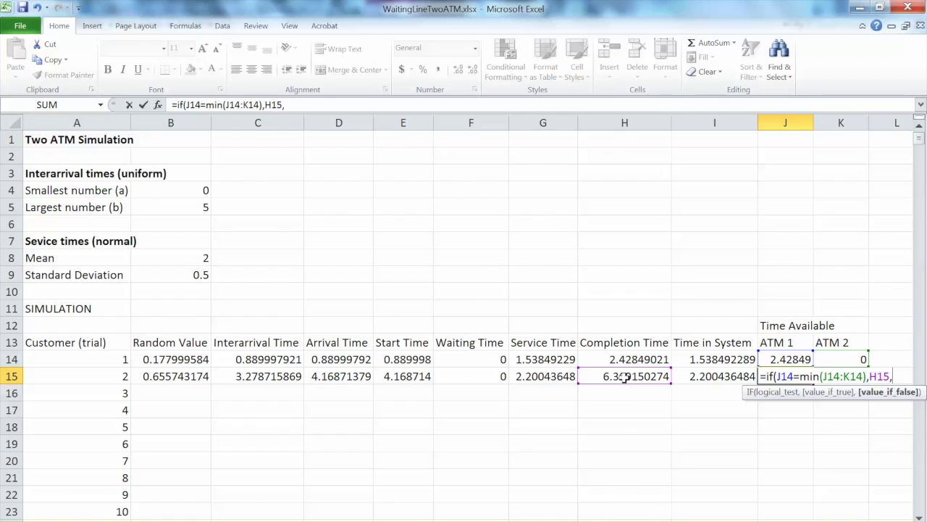
{"action": "left_click", "coordinate": [790, 360]}
{"action": "key", "text": "Return"}
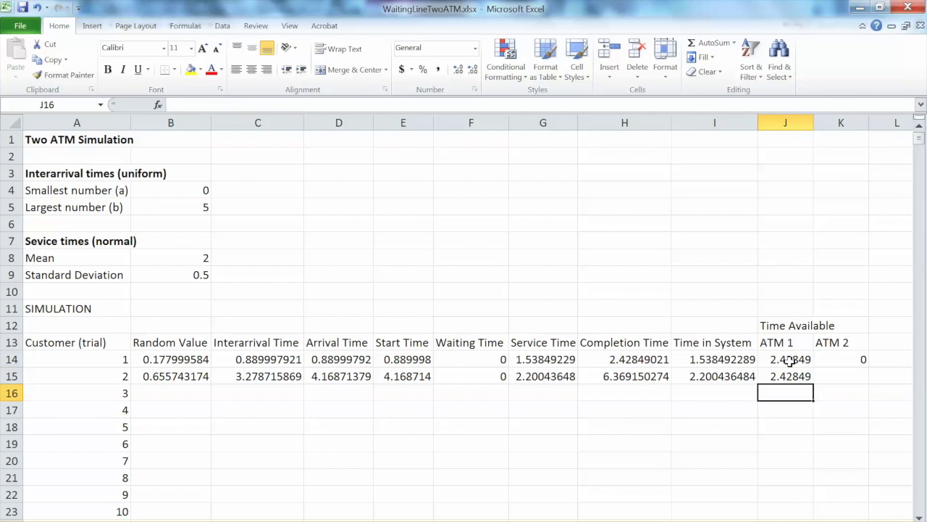
{"action": "left_click", "coordinate": [792, 375]}
- Set ATM 2's available time for customer 2 in K15 to =IF(K14=MIN(J14:K14),H15,K14)
{"action": "left_click", "coordinate": [831, 377]}
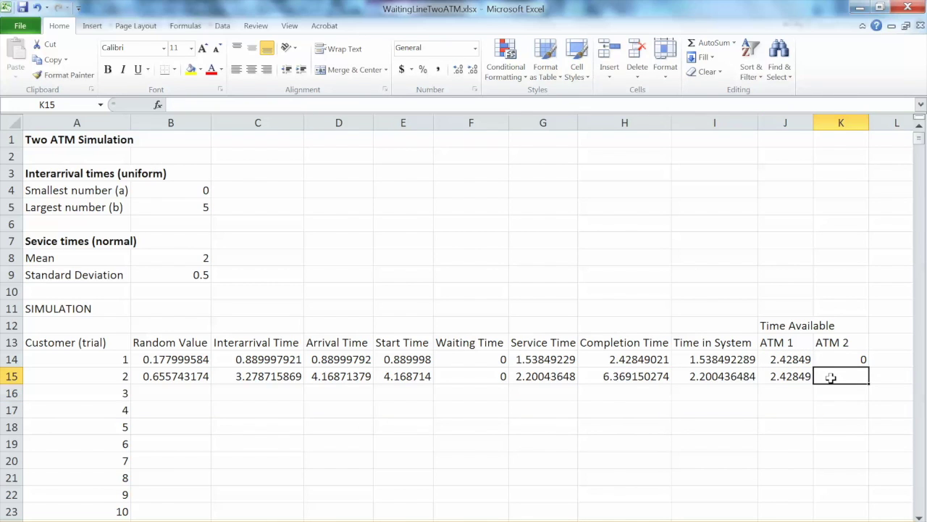
{"action": "type", "text": "=if"}
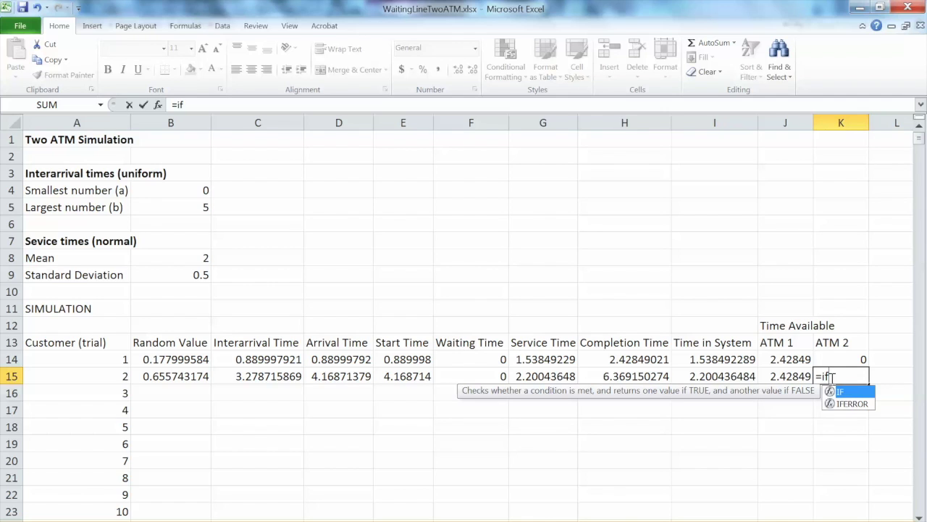
{"action": "type", "text": "("}
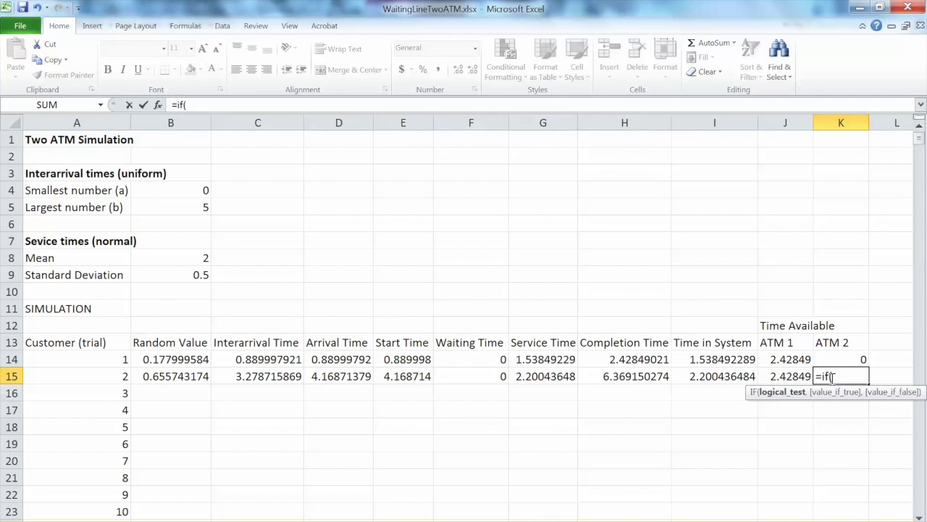
{"action": "left_click", "coordinate": [844, 355]}
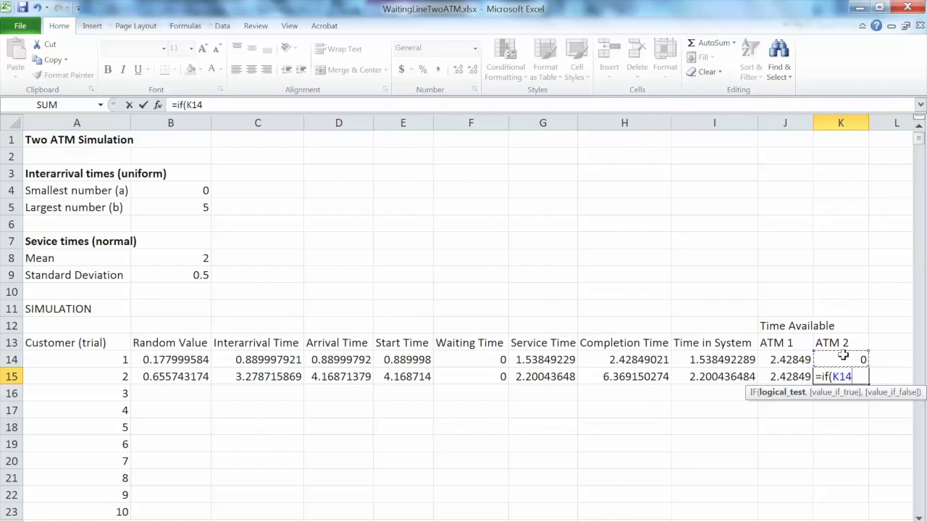
{"action": "type", "text": "="}
{"action": "type", "text": "mi"}
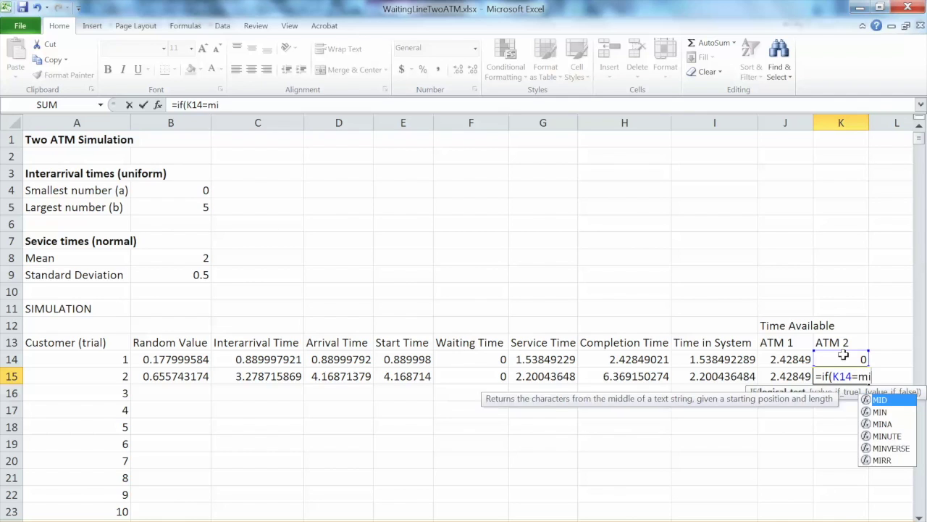
{"action": "type", "text": "n("}
{"action": "left_click_drag", "start_coordinate": [778, 354], "coordinate": [827, 356]}
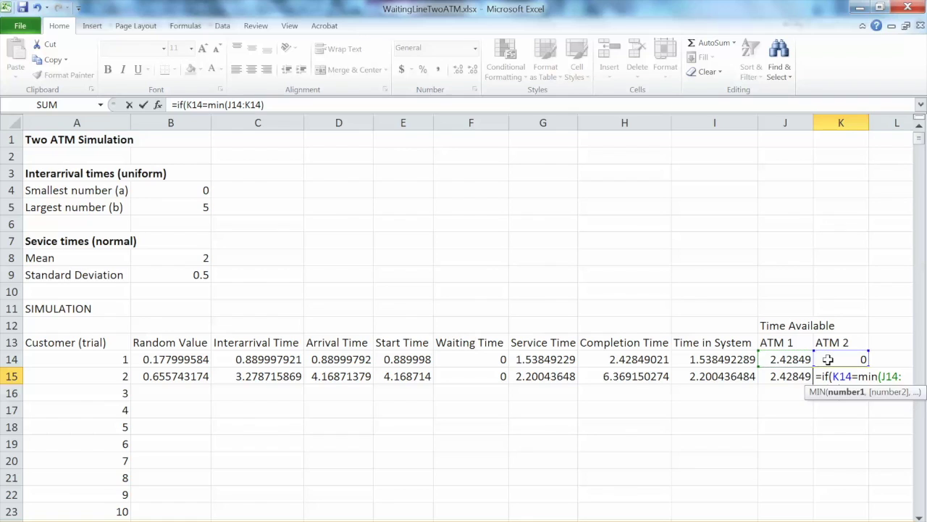
{"action": "type", "text": "),"}
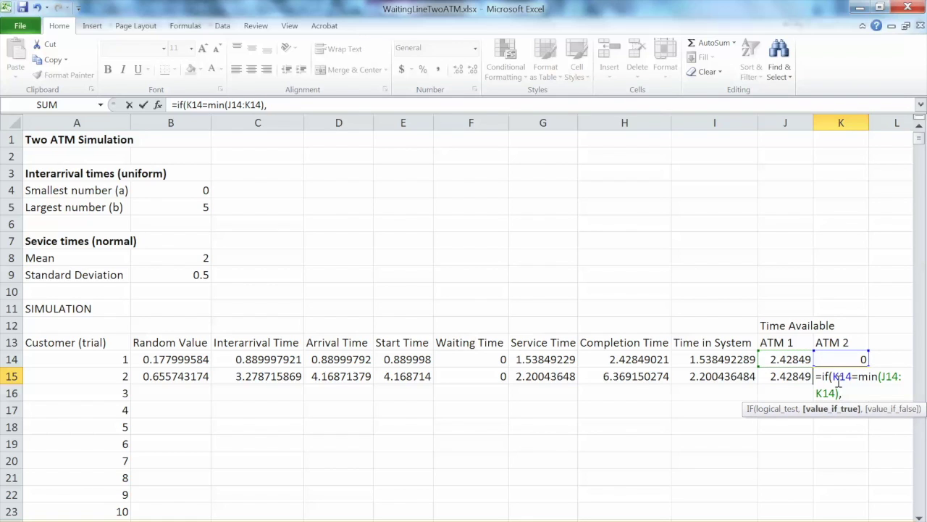
{"action": "left_click", "coordinate": [624, 379]}
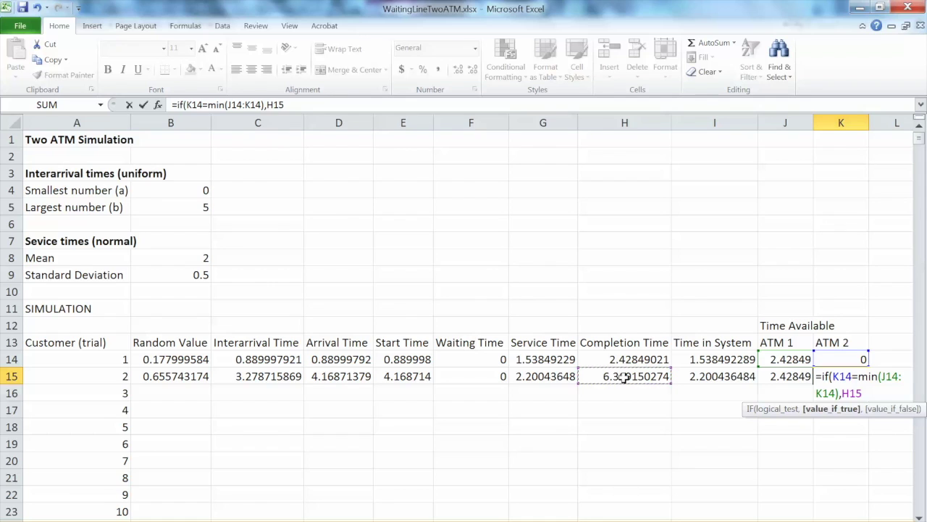
{"action": "type", "text": ","}
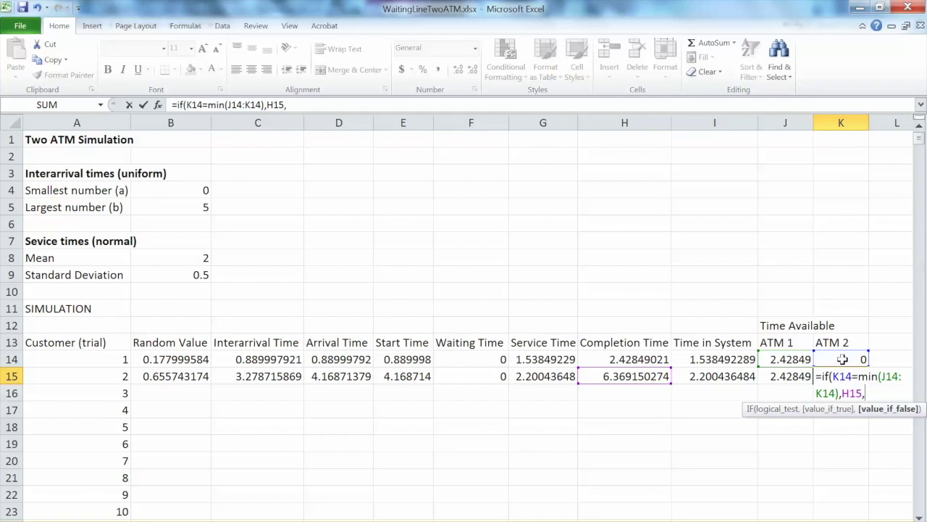
{"action": "left_click", "coordinate": [842, 359]}
{"action": "type", "text": ")"}
{"action": "key", "text": "Return"}
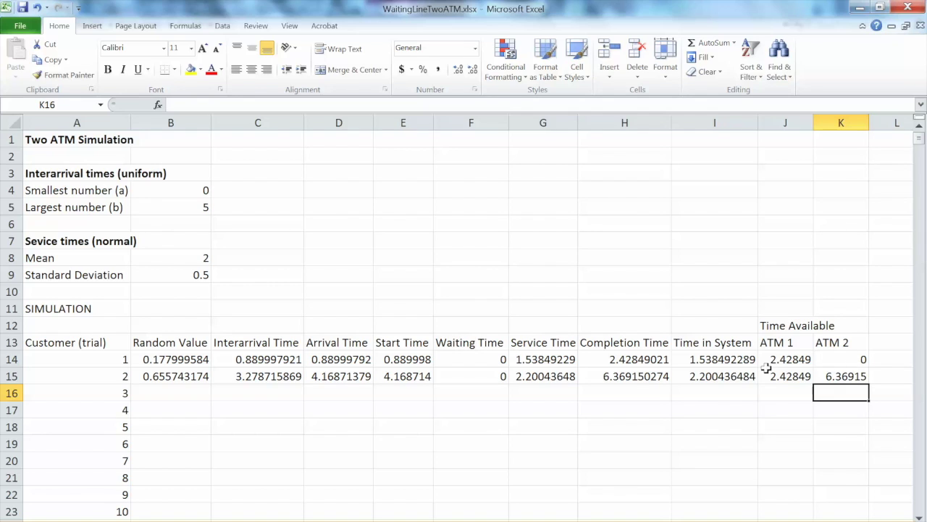
- Check the ATM formulas in J15 and K15, and fill customer 2's formulas in B15:K15 down to customer 1000 in row 1013
{"action": "left_click", "coordinate": [793, 359]}
{"action": "left_click", "coordinate": [794, 375]}
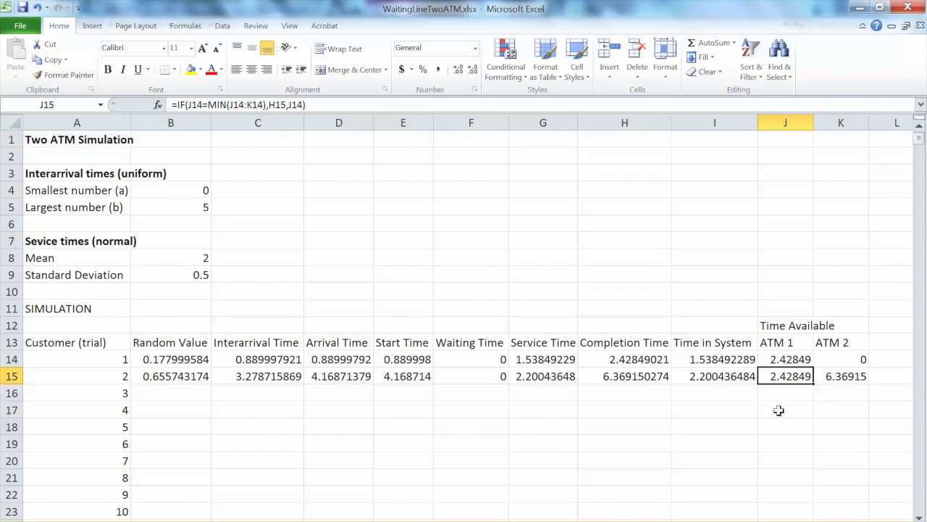
{"action": "left_click", "coordinate": [841, 376]}
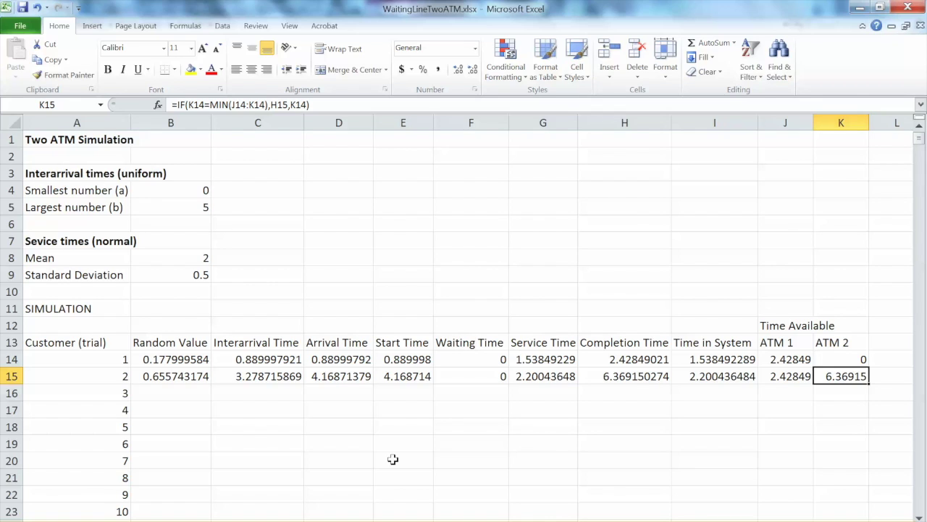
{"action": "left_click_drag", "start_coordinate": [149, 374], "coordinate": [849, 392]}
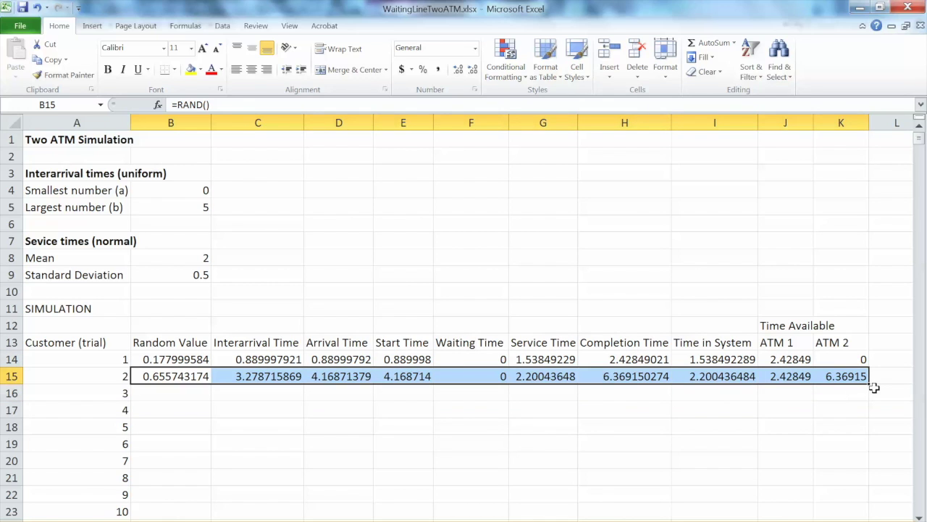
{"action": "left_click_drag", "start_coordinate": [871, 384], "coordinate": [884, 494]}
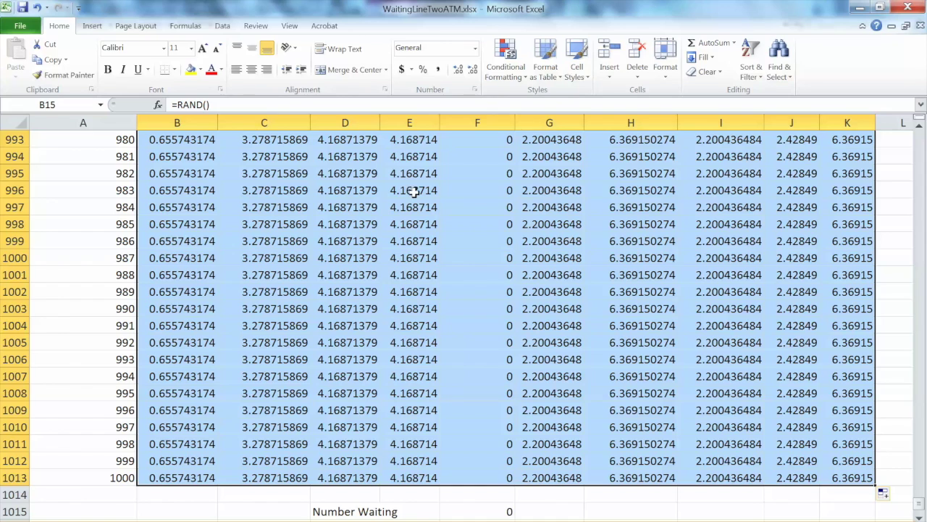
- Check the workbook's calculation mode without changing it and inspect the filled ATM 2 formula in K999
{"action": "left_click", "coordinate": [186, 25]}
{"action": "left_click", "coordinate": [680, 78]}
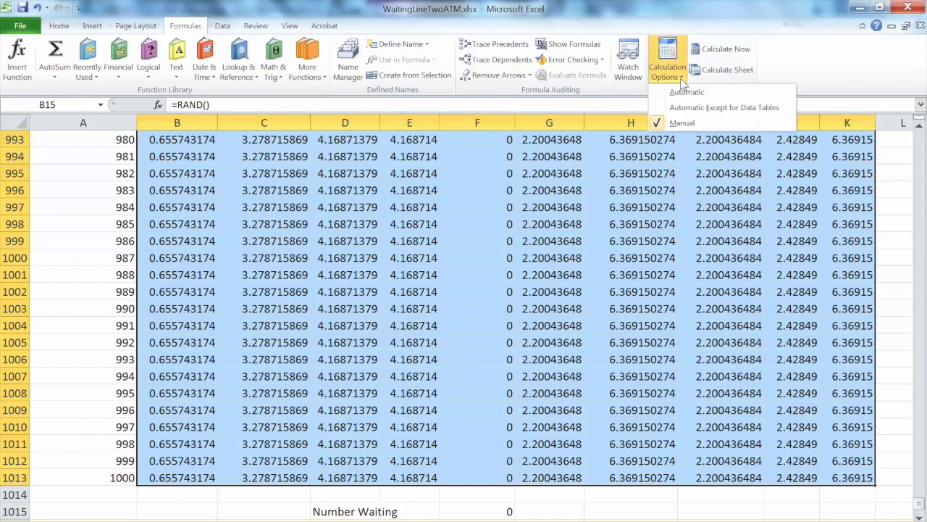
{"action": "left_click", "coordinate": [903, 209]}
{"action": "left_click", "coordinate": [855, 233]}
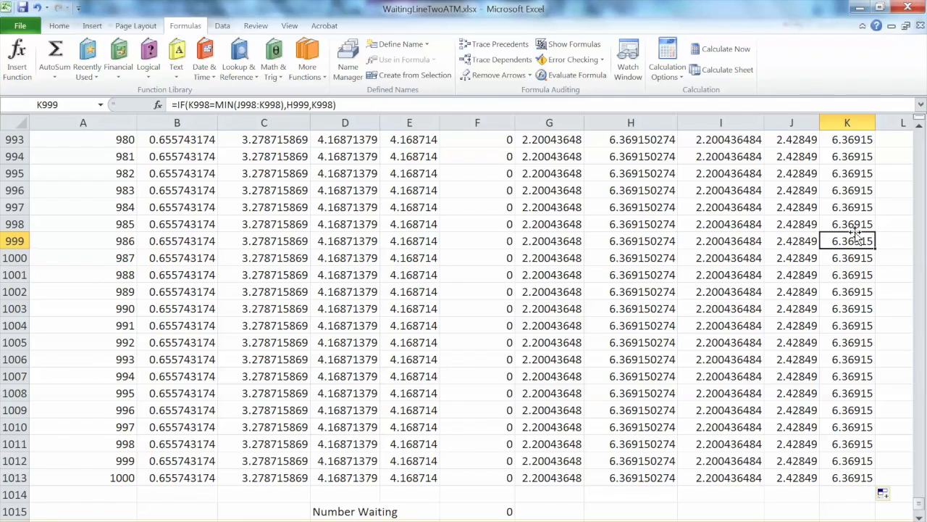
- Recalculate the workbook and bring the summary statistics below customer 1000's row into view
{"action": "key", "text": "F9"}
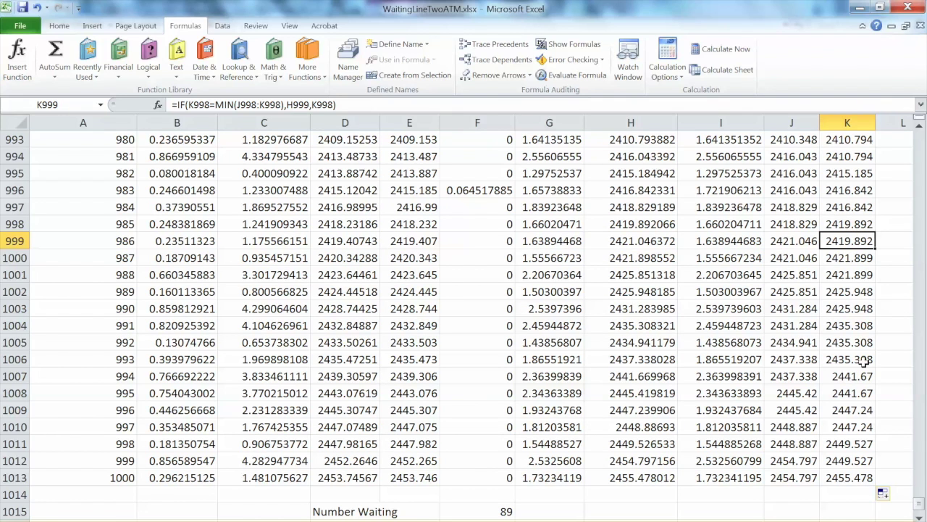
{"action": "scroll", "coordinate": [793, 364], "scroll_direction": "up", "scroll_amount": 6}
{"action": "scroll", "coordinate": [794, 364], "scroll_direction": "down", "scroll_amount": 5}
{"action": "scroll", "coordinate": [793, 363], "scroll_direction": "down", "scroll_amount": 5}
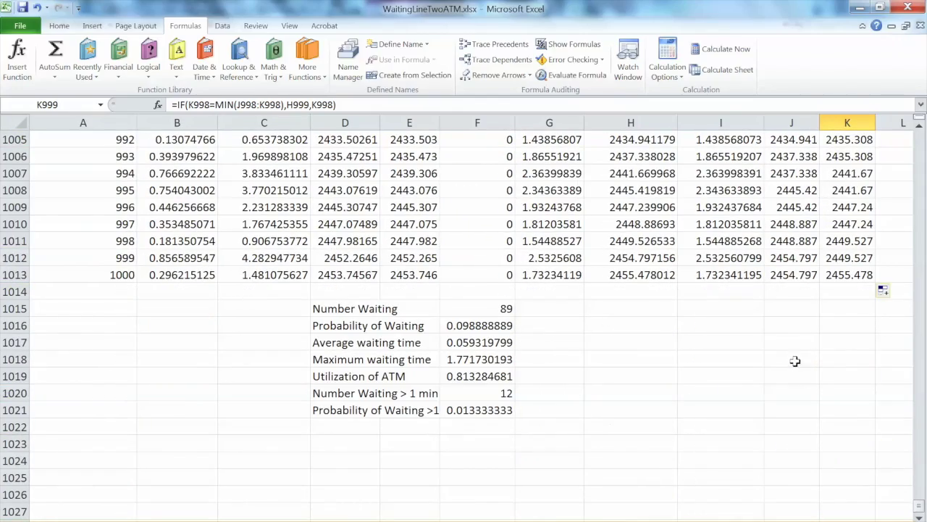
- Look over the summary formulas from Number Waiting in F1015 to Utilization of ATM in F1019
{"action": "left_click", "coordinate": [470, 309]}
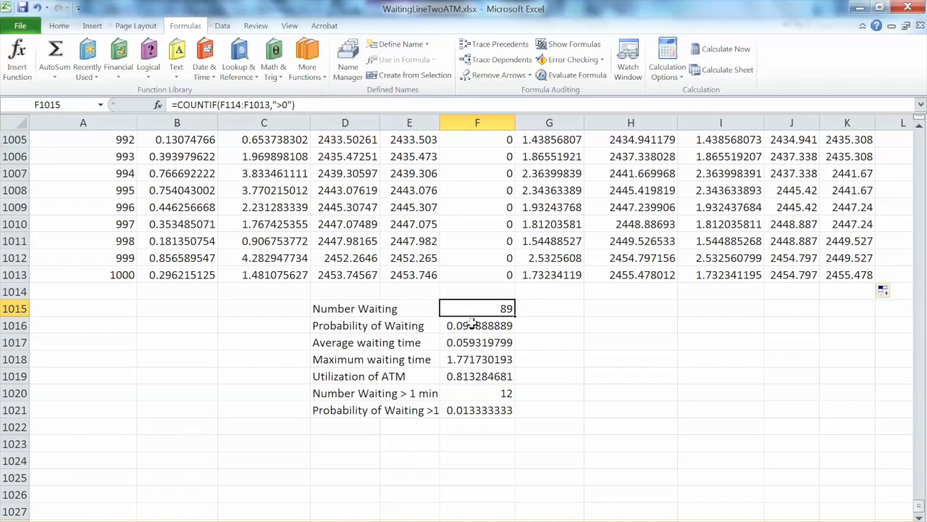
{"action": "left_click", "coordinate": [473, 326]}
{"action": "left_click", "coordinate": [473, 343]}
{"action": "left_click", "coordinate": [473, 359]}
{"action": "left_click", "coordinate": [475, 376]}
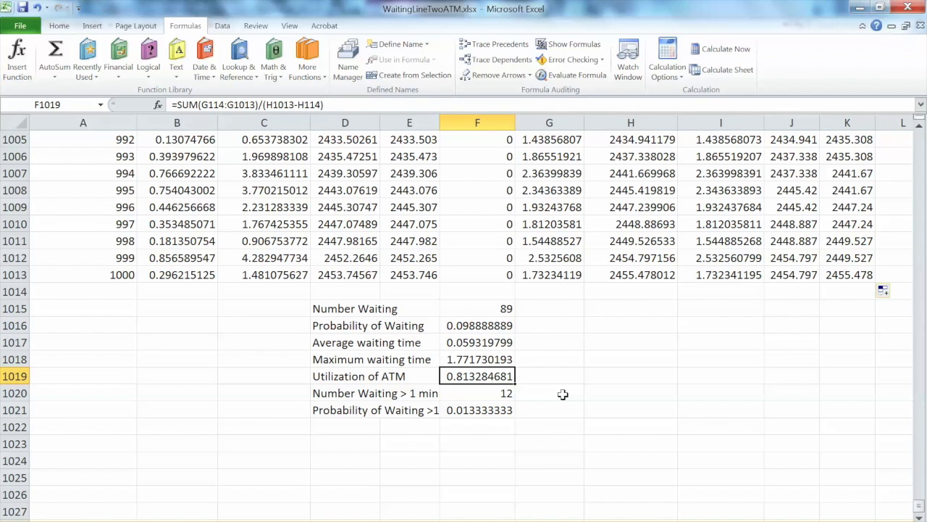
{"action": "scroll", "coordinate": [563, 394], "scroll_direction": "up", "scroll_amount": 2}
{"action": "scroll", "coordinate": [563, 394], "scroll_direction": "down", "scroll_amount": 1}
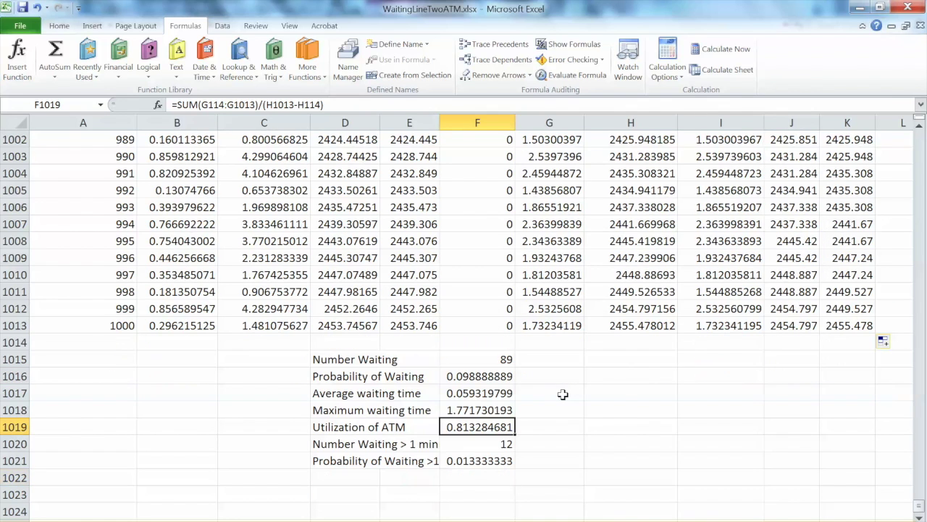
- Examine each waiting line statistic and its formula in F1015:F1021, including the number and probability of waiting over 1 minute
{"action": "left_click", "coordinate": [485, 360]}
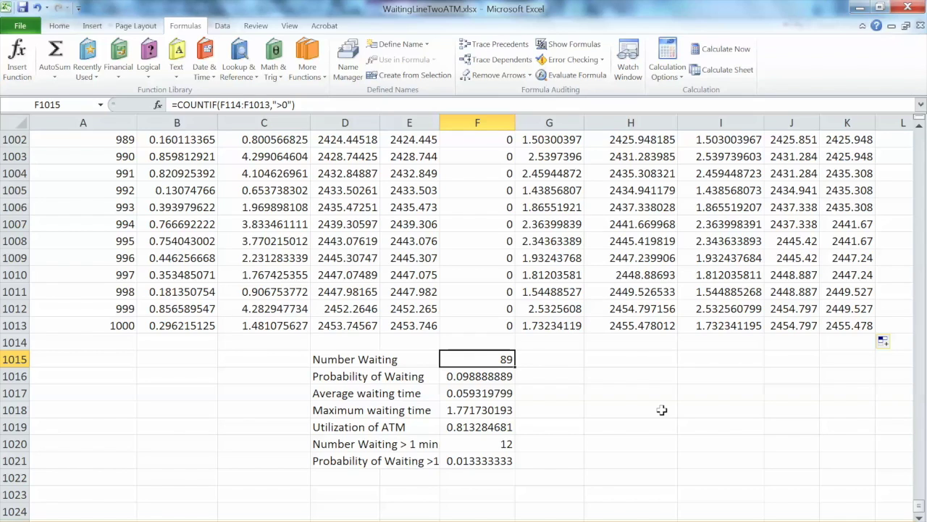
{"action": "left_click", "coordinate": [483, 380]}
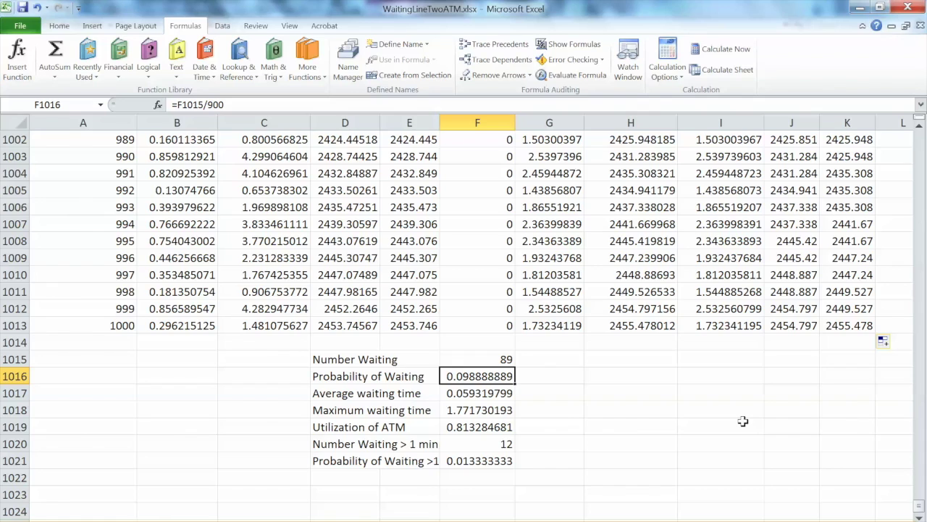
{"action": "left_click", "coordinate": [471, 394]}
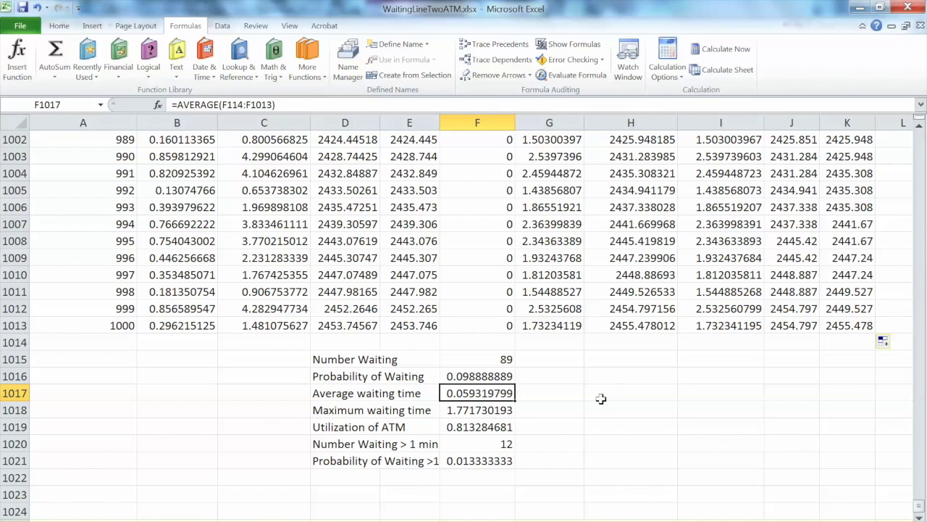
{"action": "left_click", "coordinate": [502, 412]}
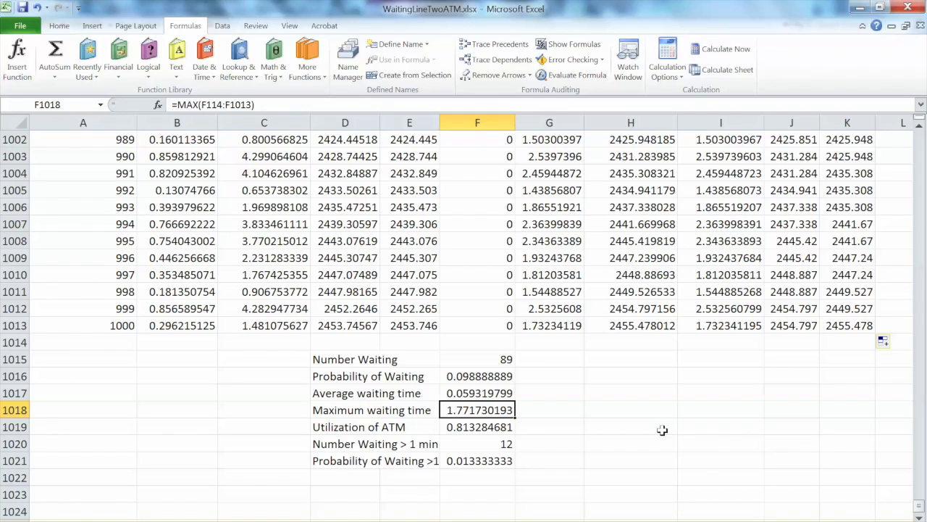
{"action": "left_click", "coordinate": [487, 429]}
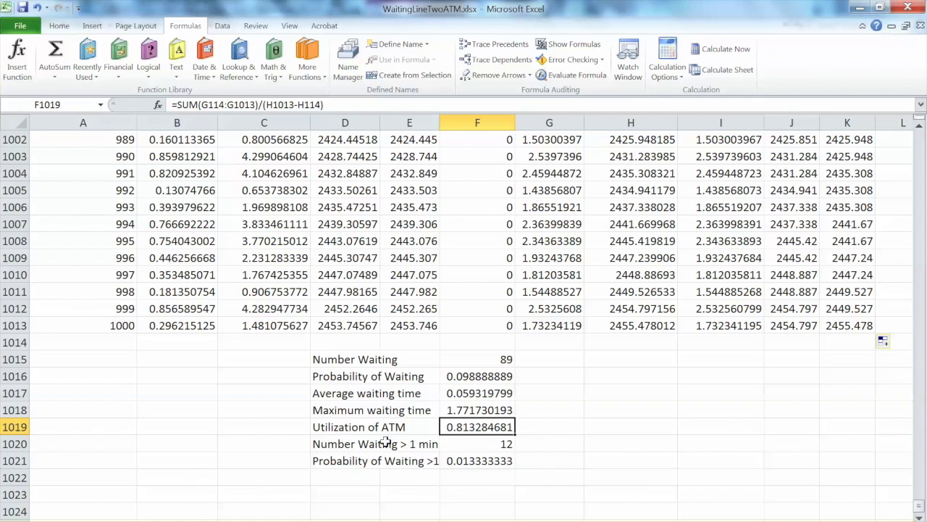
{"action": "left_click", "coordinate": [494, 411]}
{"action": "left_click", "coordinate": [488, 428]}
{"action": "left_click", "coordinate": [483, 442]}
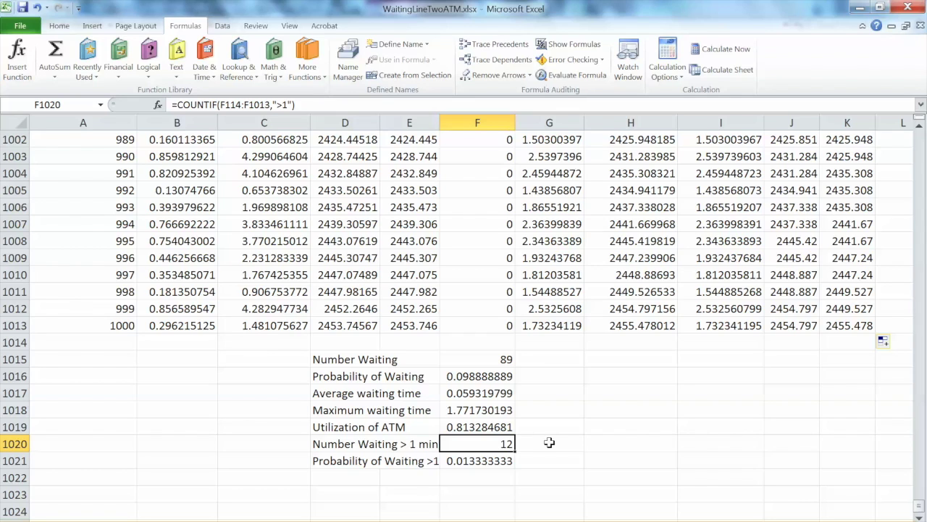
{"action": "left_click", "coordinate": [467, 462]}
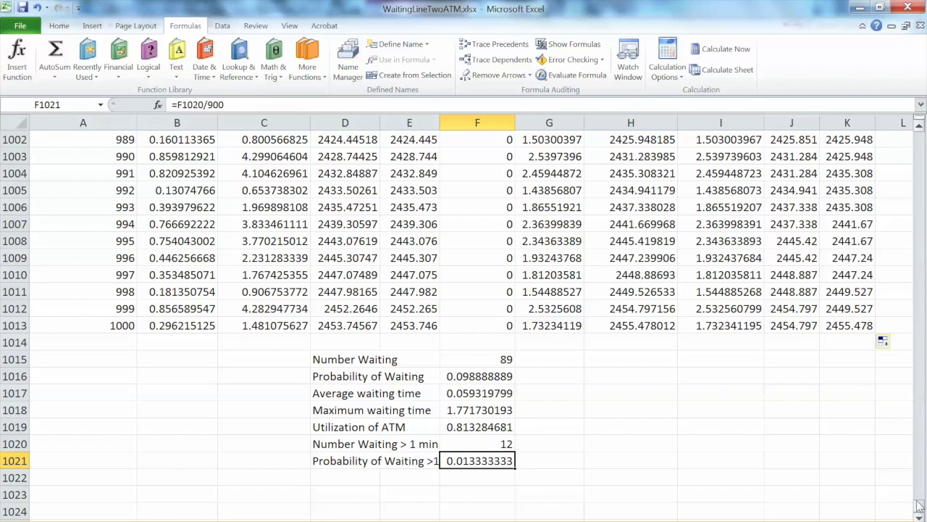
{"action": "mouse_move", "coordinate": [918, 504]}
{"action": "left_mouse_down"}
{"action": "mouse_move", "coordinate": [914, 138]}
{"action": "mouse_move", "coordinate": [918, 511]}
{"action": "left_mouse_up"}
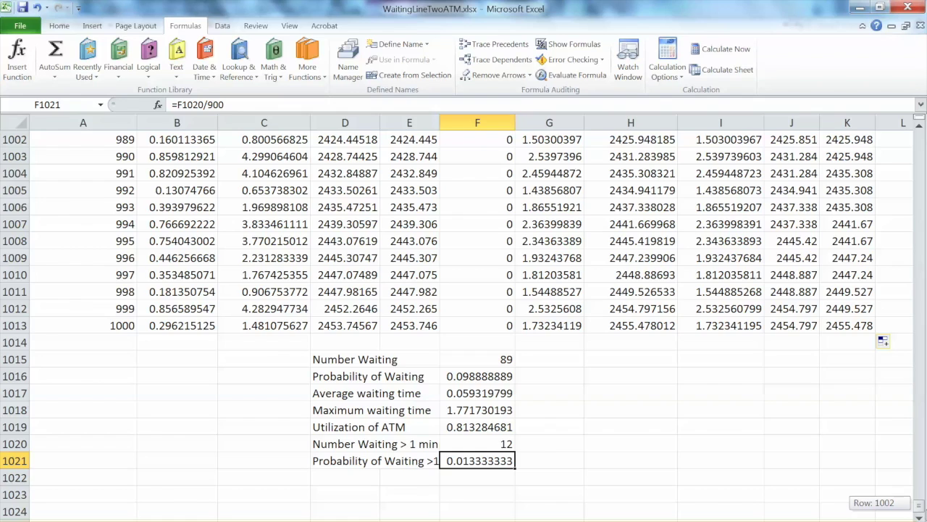
{"action": "left_click", "coordinate": [552, 424]}
{"action": "left_click", "coordinate": [555, 394]}
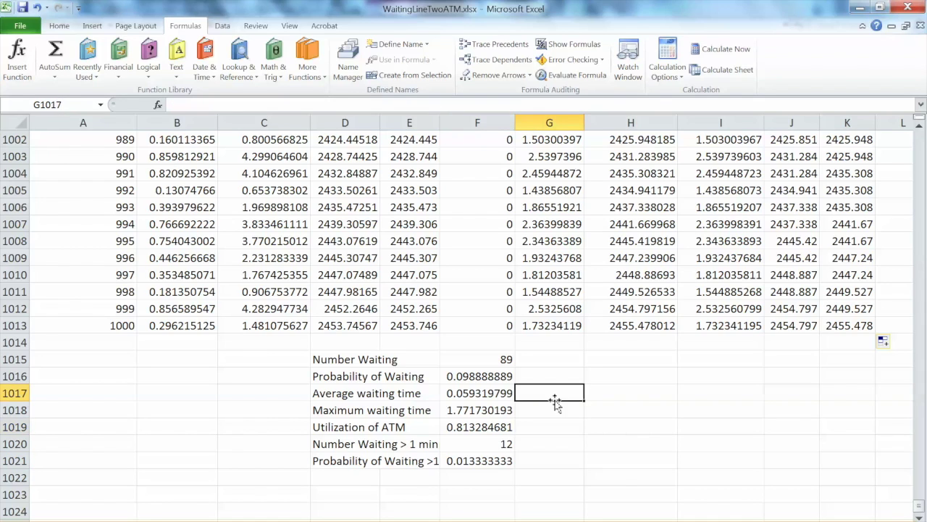
{"action": "left_click", "coordinate": [556, 359]}
{"action": "left_click", "coordinate": [555, 375]}
{"action": "left_click", "coordinate": [555, 406]}
{"action": "left_click", "coordinate": [562, 427]}
{"action": "left_click", "coordinate": [580, 455]}
{"action": "left_click", "coordinate": [555, 442]}
{"action": "left_click", "coordinate": [551, 427]}
{"action": "left_click", "coordinate": [545, 409]}
{"action": "left_click", "coordinate": [543, 391]}
{"action": "left_click", "coordinate": [542, 373]}
{"action": "left_click", "coordinate": [543, 360]}
{"action": "left_click", "coordinate": [613, 363]}
{"action": "left_click", "coordinate": [622, 377]}
{"action": "left_click", "coordinate": [627, 395]}
{"action": "left_click", "coordinate": [629, 425]}
{"action": "left_click", "coordinate": [627, 445]}
{"action": "left_click", "coordinate": [626, 460]}
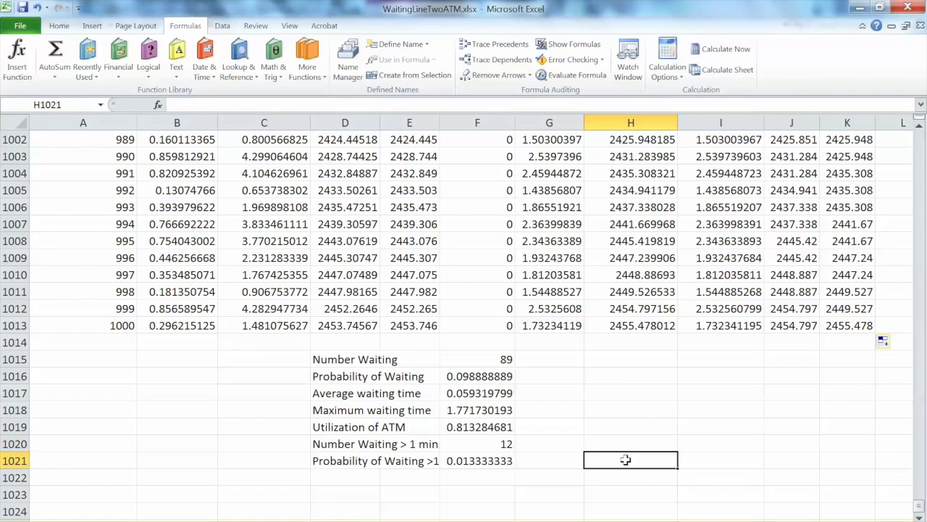
- Inspect the ATM utilization formula in F1019 and review the simulated customer rows from the early customers down to the summary statistics
{"action": "left_click", "coordinate": [475, 427]}
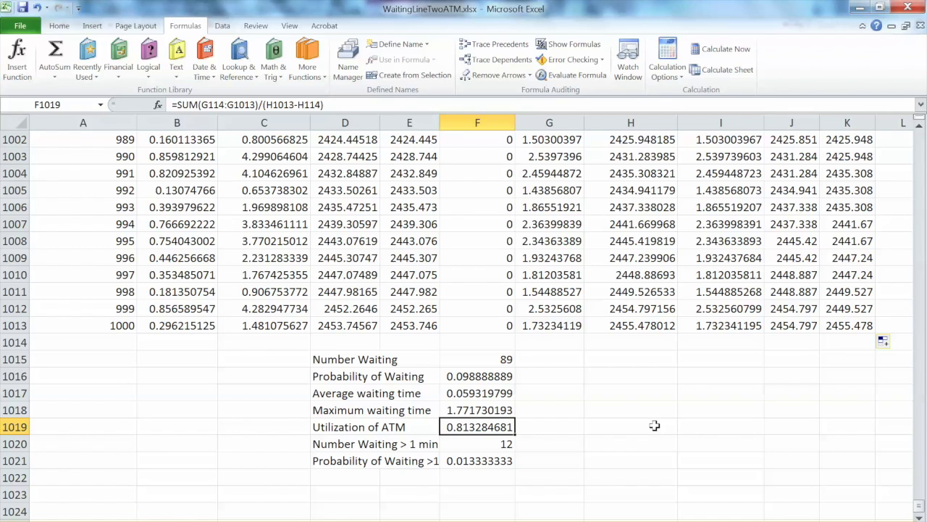
{"action": "left_click_drag", "start_coordinate": [796, 518], "coordinate": [805, 517]}
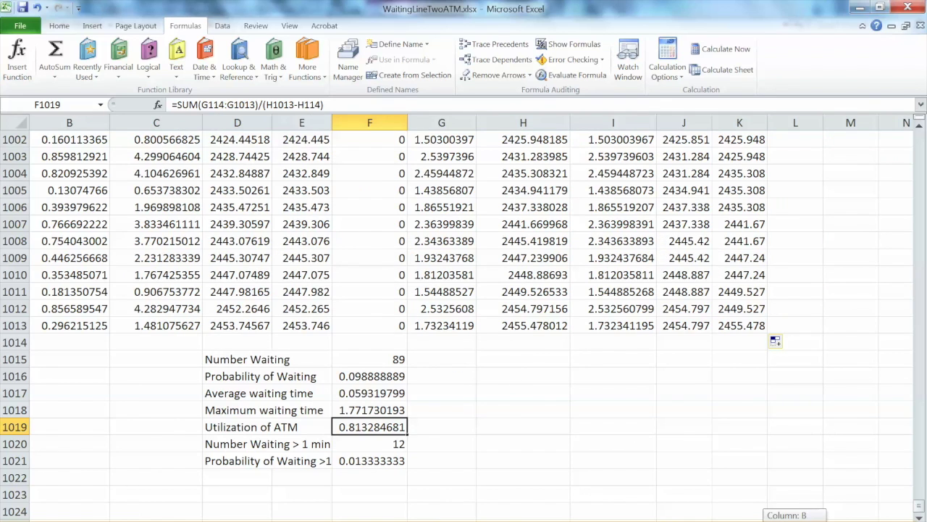
{"action": "left_click", "coordinate": [919, 196]}
{"action": "left_click_drag", "start_coordinate": [919, 196], "coordinate": [918, 196]}
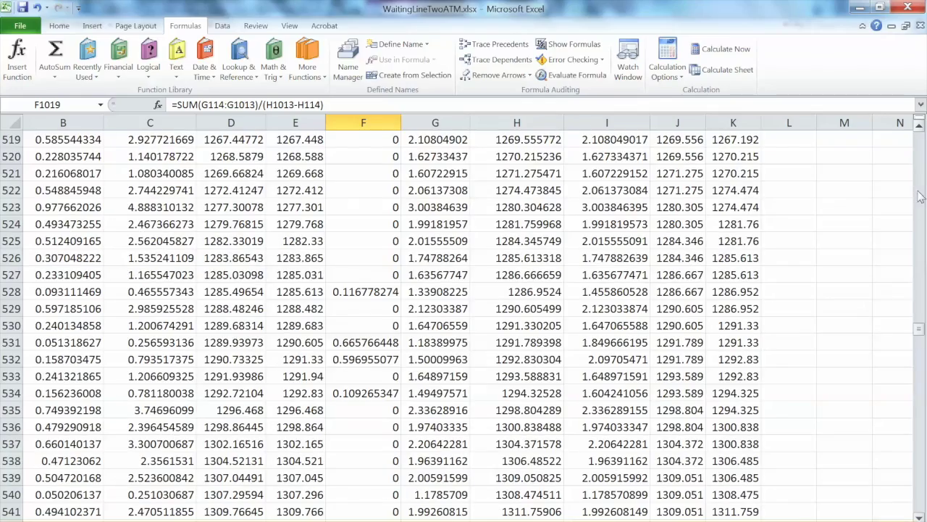
{"action": "left_click_drag", "start_coordinate": [920, 333], "coordinate": [919, 140]}
{"action": "scroll", "coordinate": [885, 322], "scroll_direction": "down", "scroll_amount": 20}
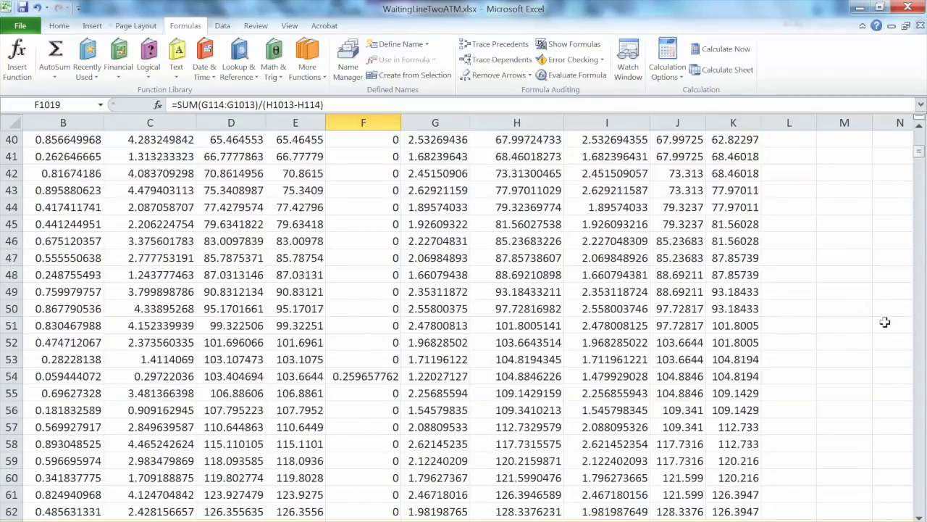
{"action": "scroll", "coordinate": [885, 322], "scroll_direction": "down", "scroll_amount": 20}
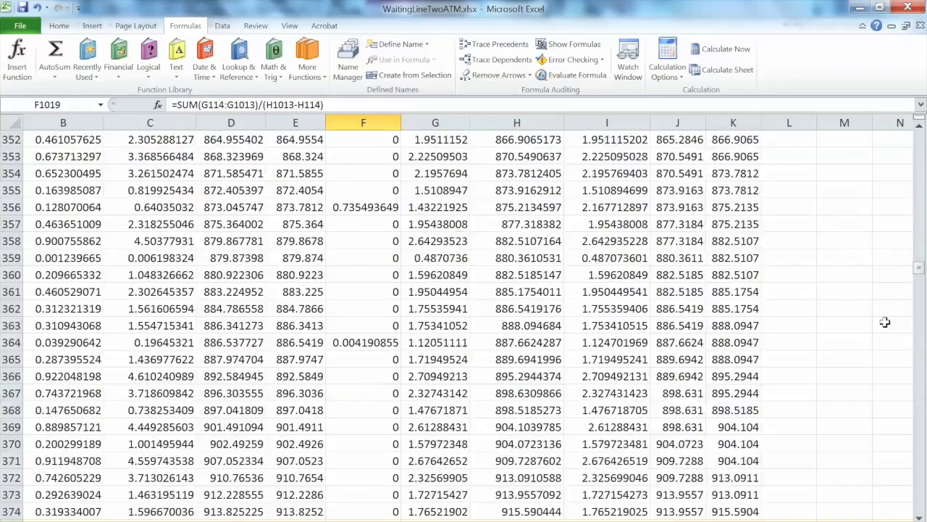
{"action": "scroll", "coordinate": [885, 322], "scroll_direction": "down", "scroll_amount": 20}
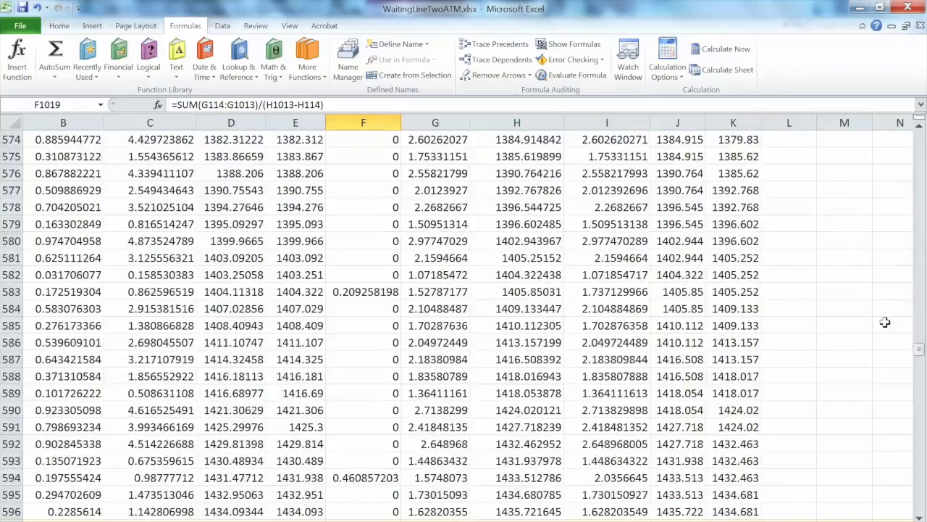
{"action": "scroll", "coordinate": [885, 321], "scroll_direction": "down", "scroll_amount": 20}
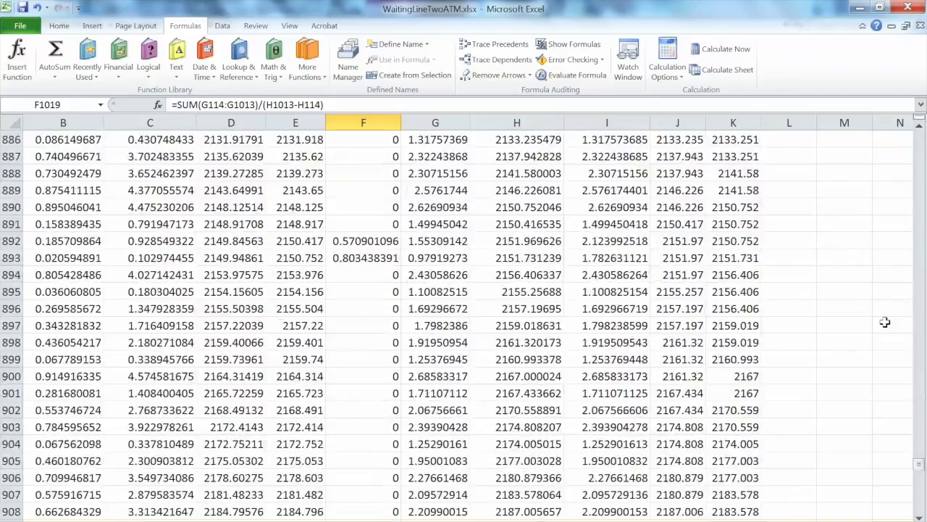
{"action": "scroll", "coordinate": [886, 321], "scroll_direction": "down", "scroll_amount": 20}
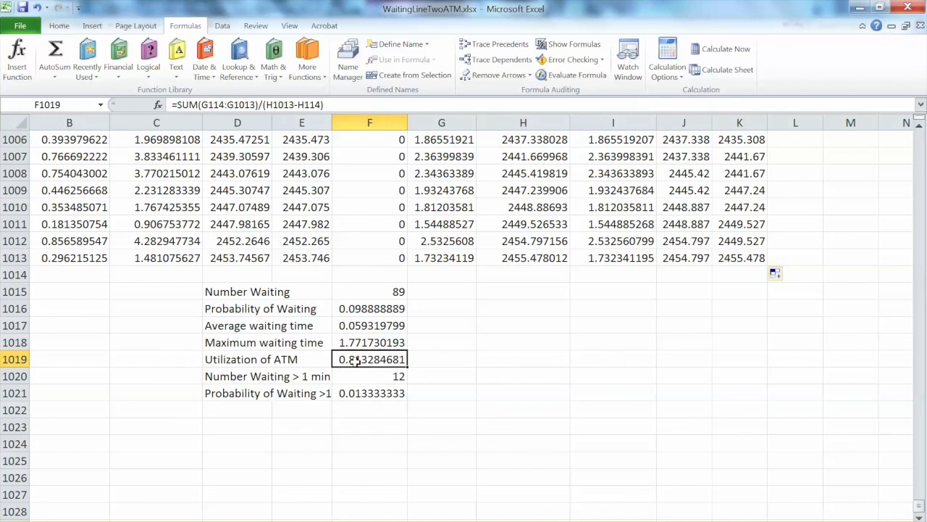
{"action": "left_click", "coordinate": [440, 342]}
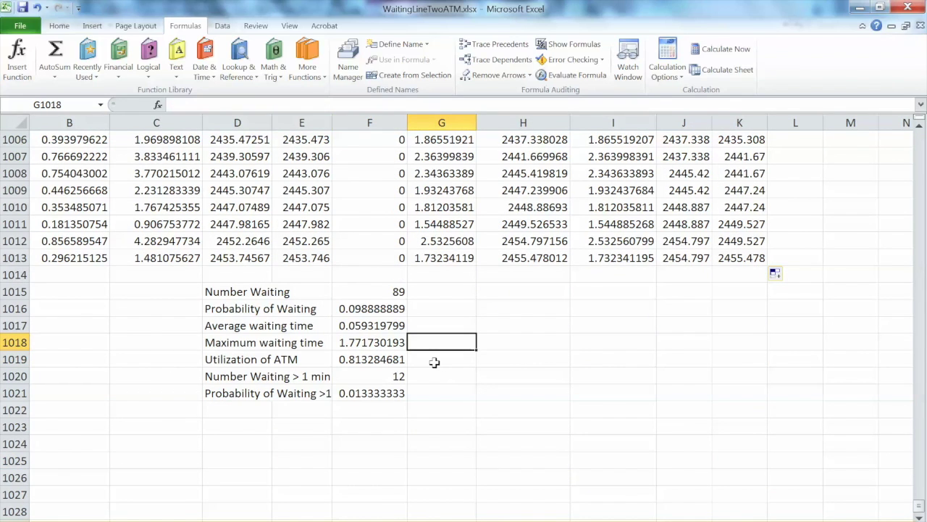